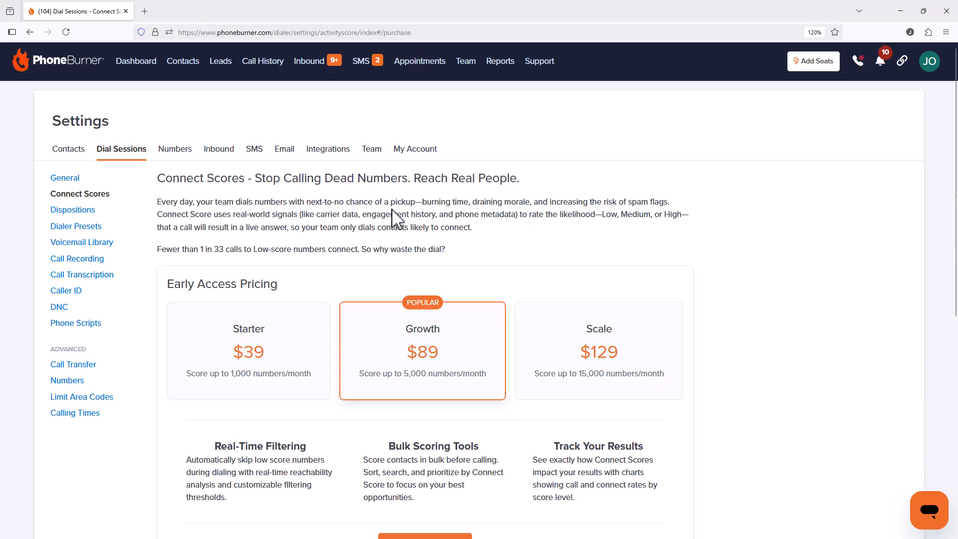
# Purchase the Connect Scores add-on on the Scale plan and turn off Score & Skip Calls in its settings.
pyautogui.scroll(-2, 396, 218)
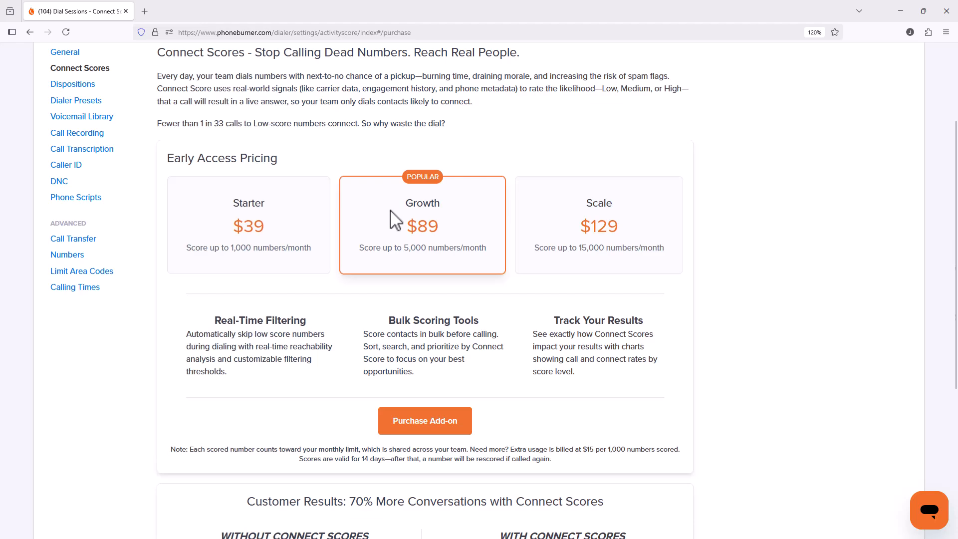
pyautogui.scroll(-1, 397, 218)
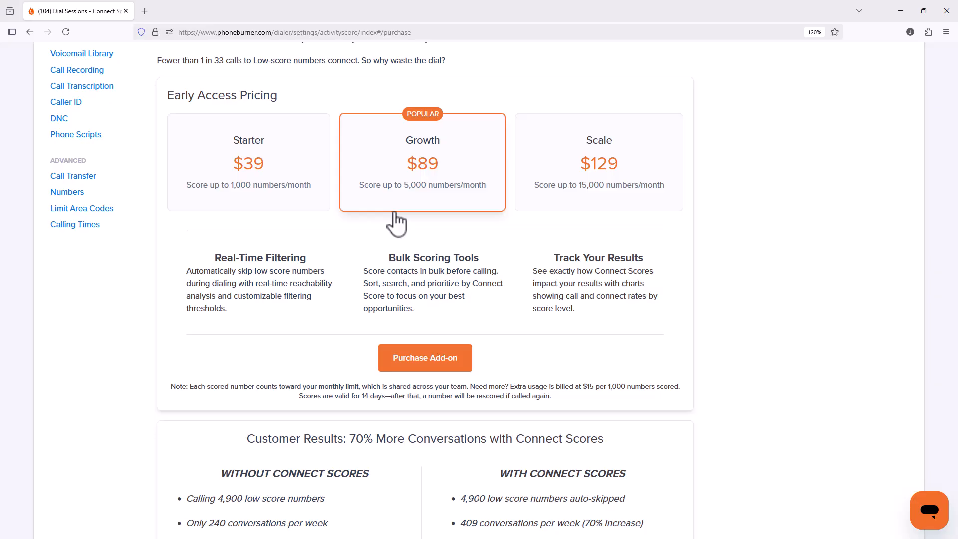
pyautogui.scroll(-2, 416, 270)
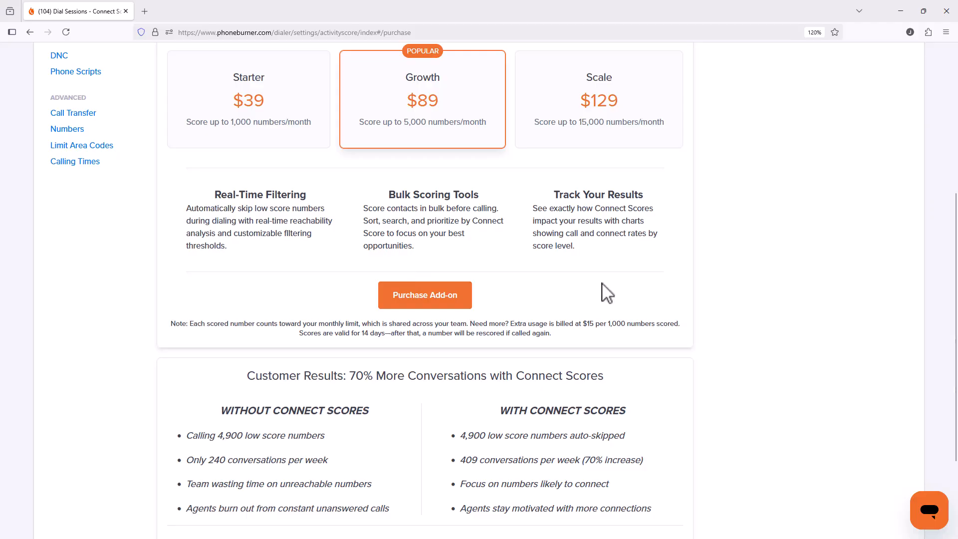
pyautogui.scroll(4, 605, 299)
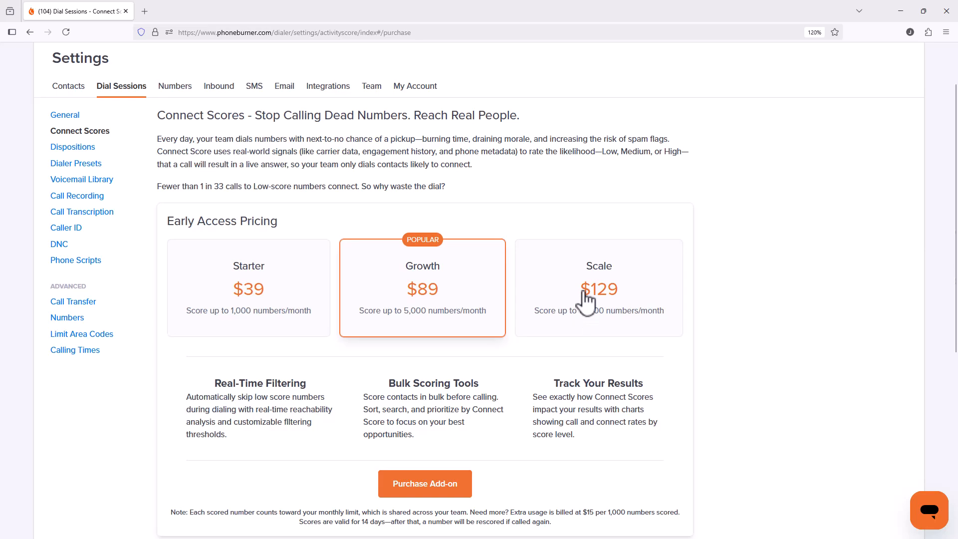
pyautogui.click(584, 304)
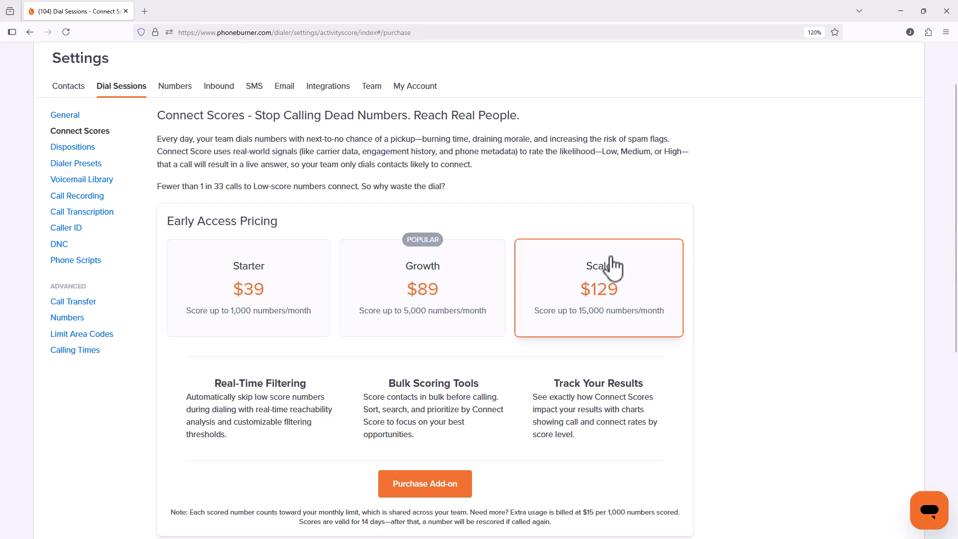
pyautogui.scroll(-3, 613, 272)
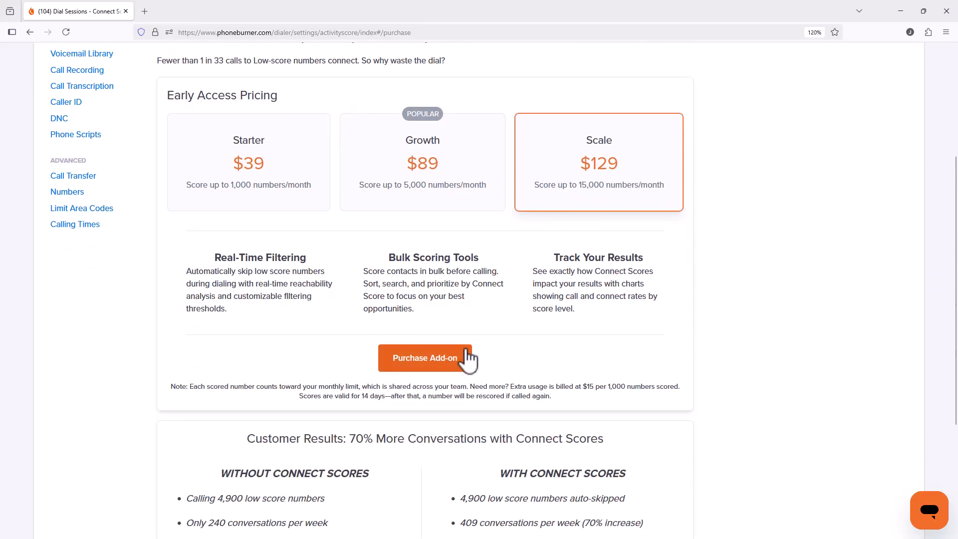
pyautogui.click(451, 366)
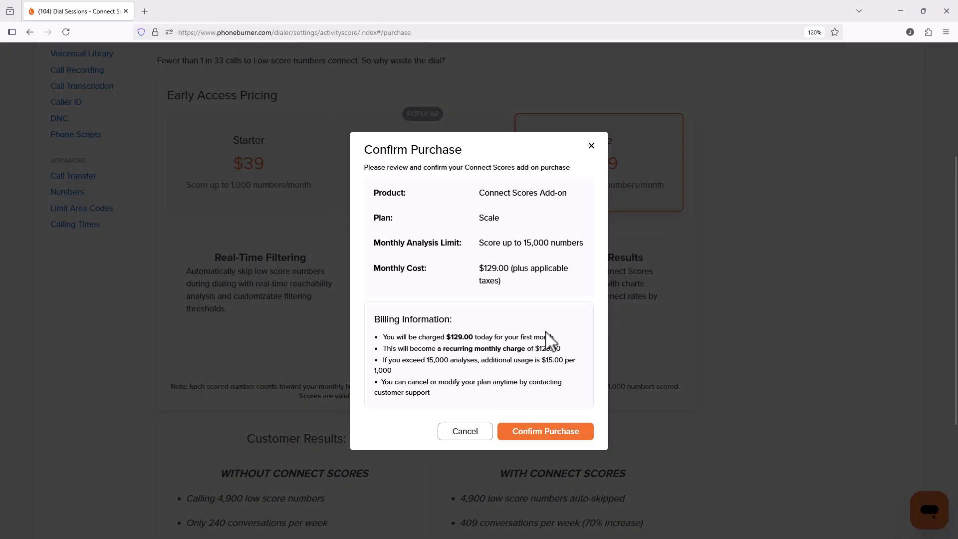
pyautogui.click(546, 432)
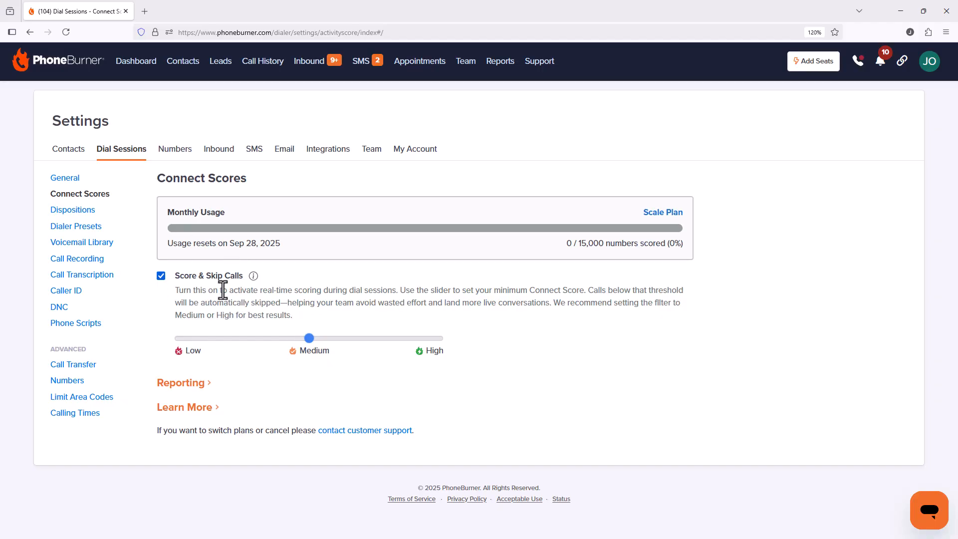
pyautogui.click(161, 275)
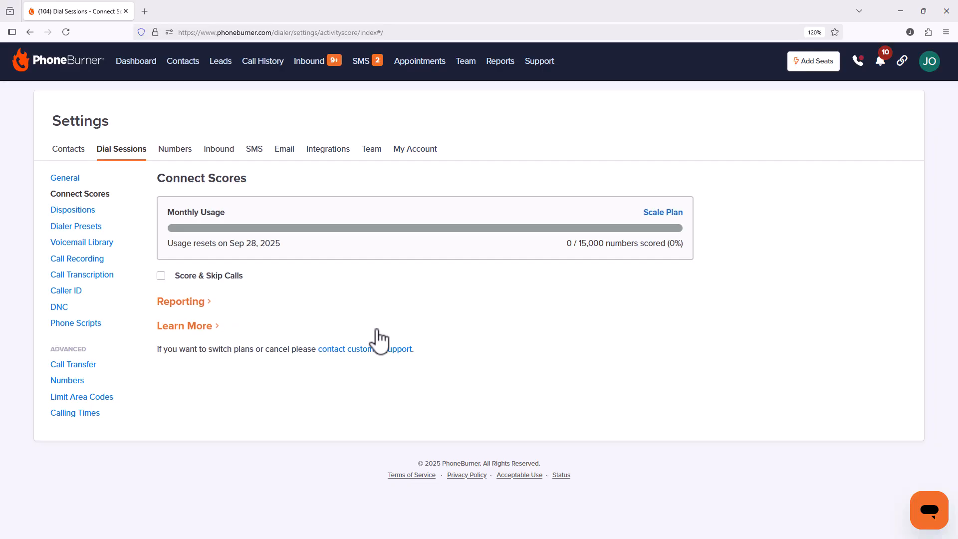
# Score the phone numbers of all contacts in the Today's Follow Ups view of the contact list.
pyautogui.click(183, 69)
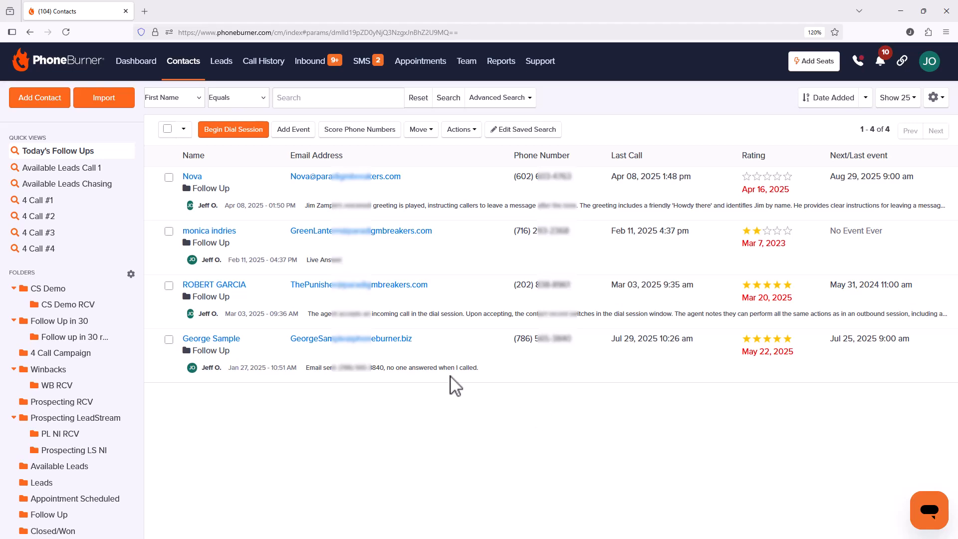
pyautogui.click(168, 128)
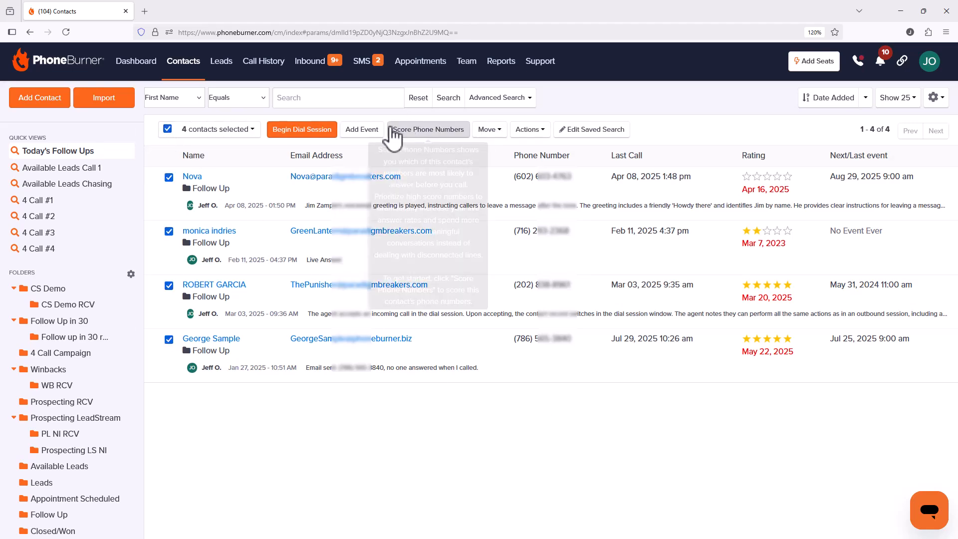
pyautogui.click(427, 130)
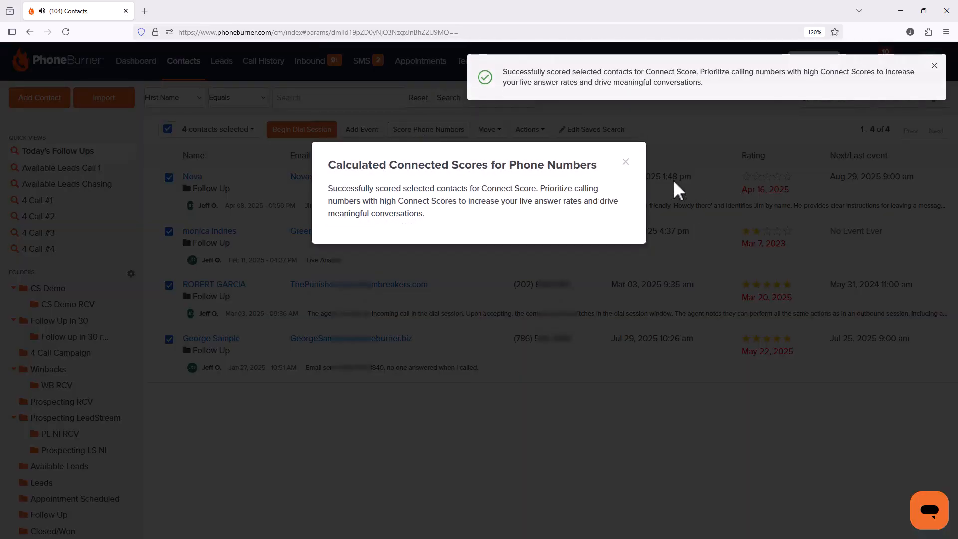
pyautogui.click(625, 162)
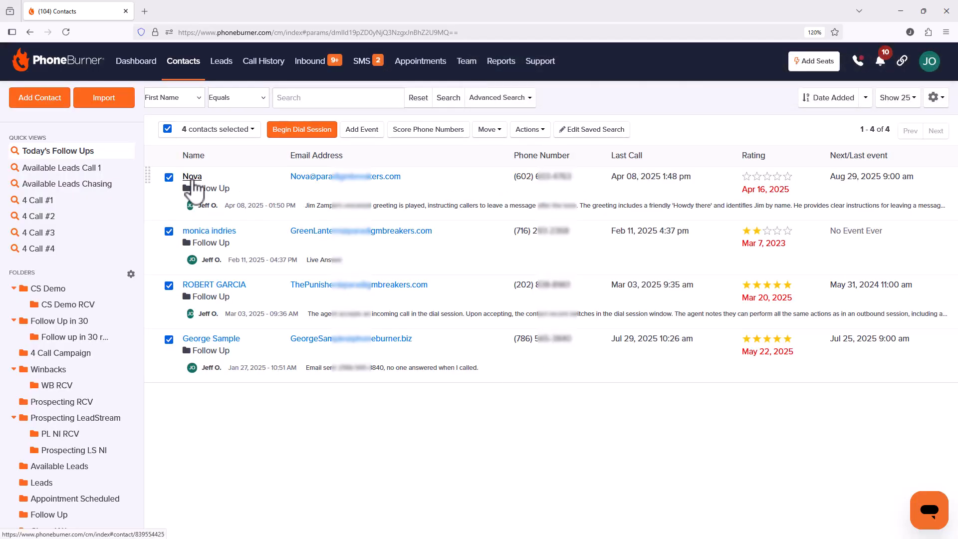
# Review the Connect Score of each phone number in the four follow-up contact records and return to the list.
pyautogui.click(192, 178)
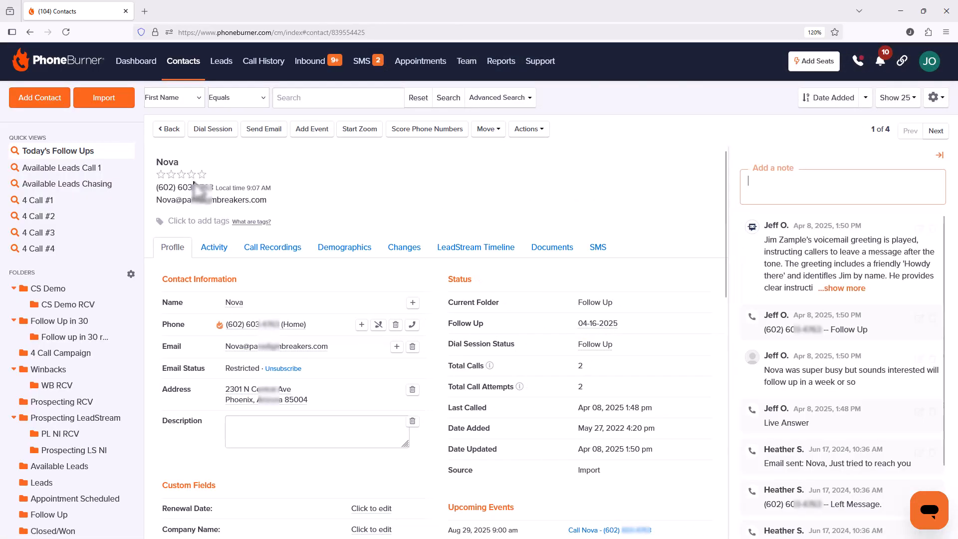
pyautogui.moveTo(219, 325)
pyautogui.click(931, 131)
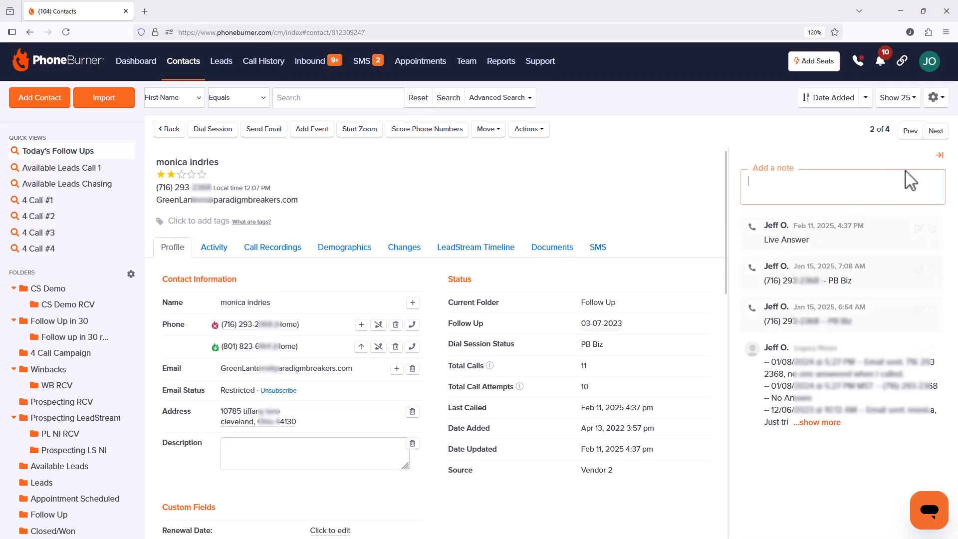
pyautogui.click(942, 137)
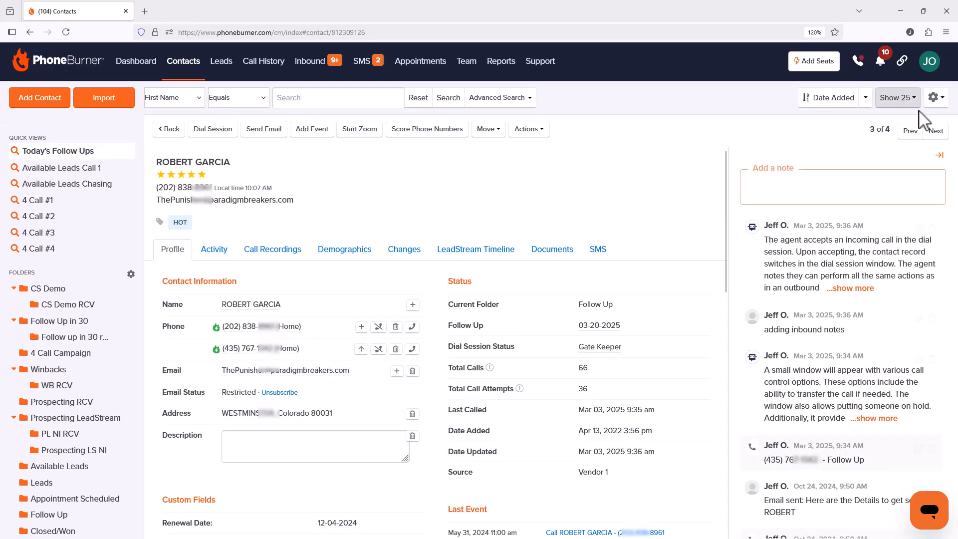
pyautogui.click(933, 132)
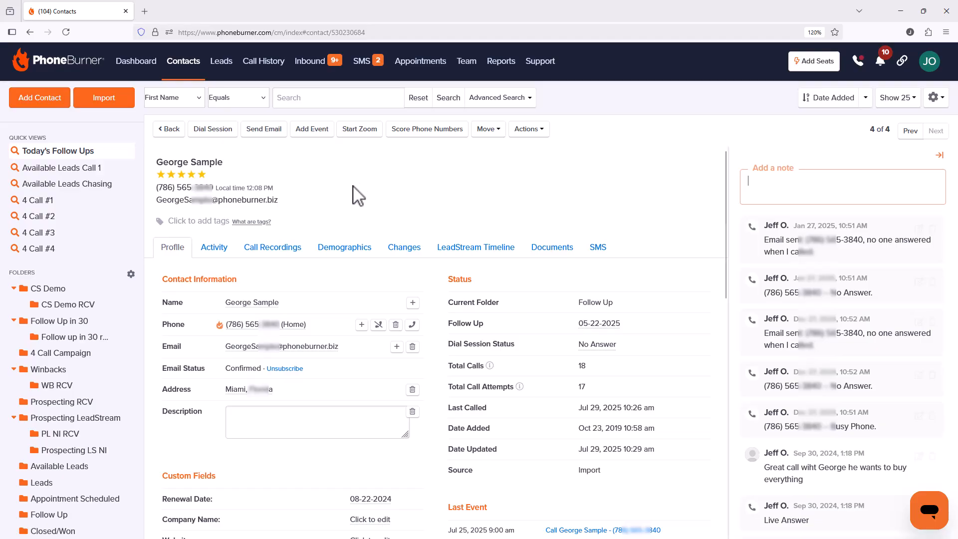
pyautogui.click(162, 135)
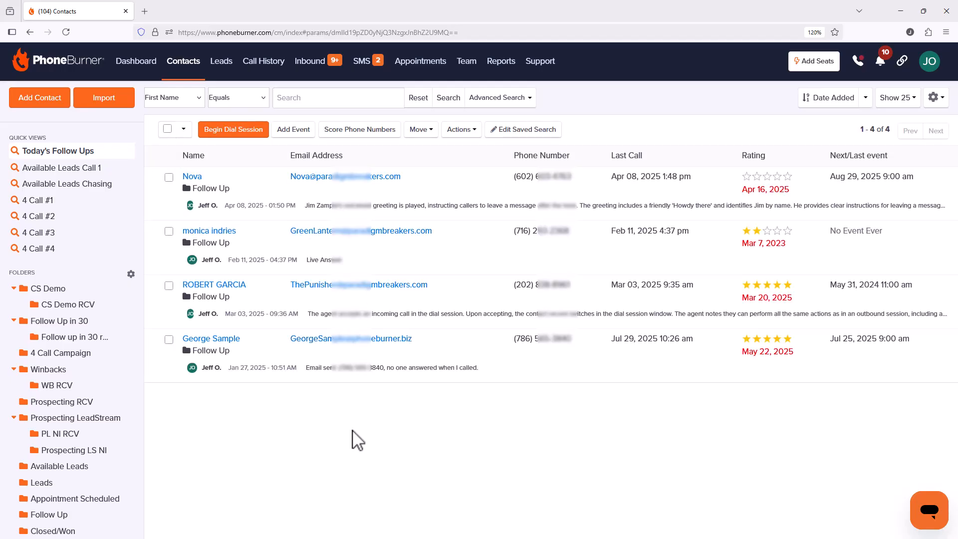
# Sort the follow-up contacts by Connect Score and check the phone number scores record by record in that order.
pyautogui.click(866, 102)
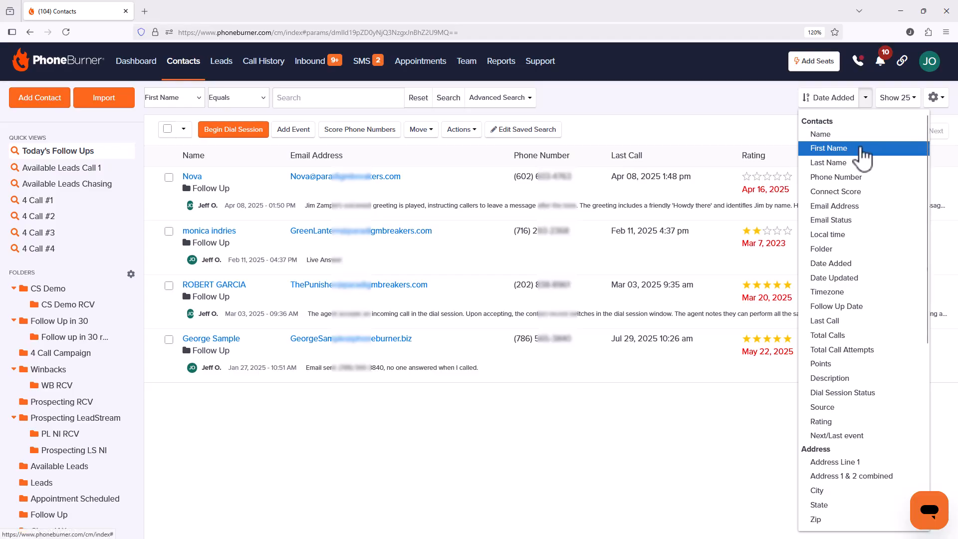
pyautogui.click(854, 195)
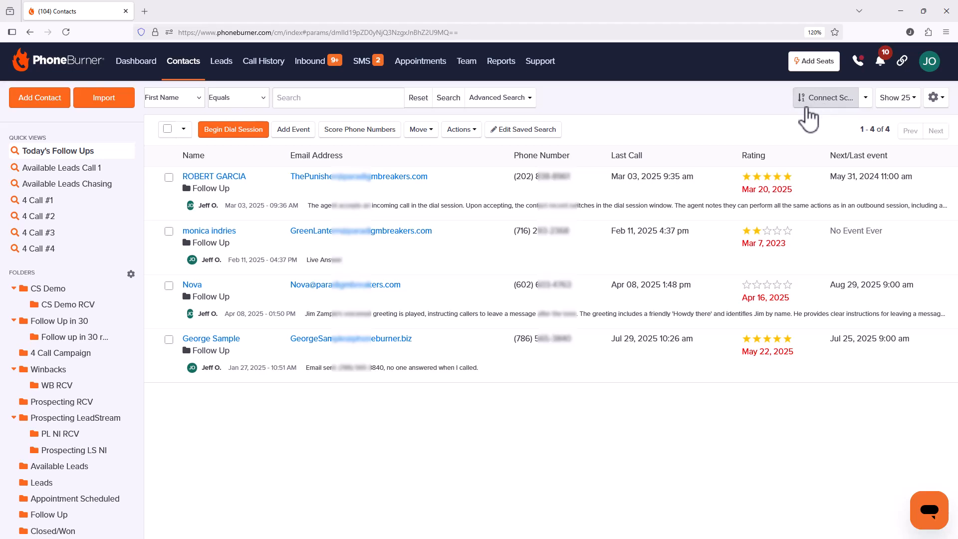
pyautogui.click(219, 177)
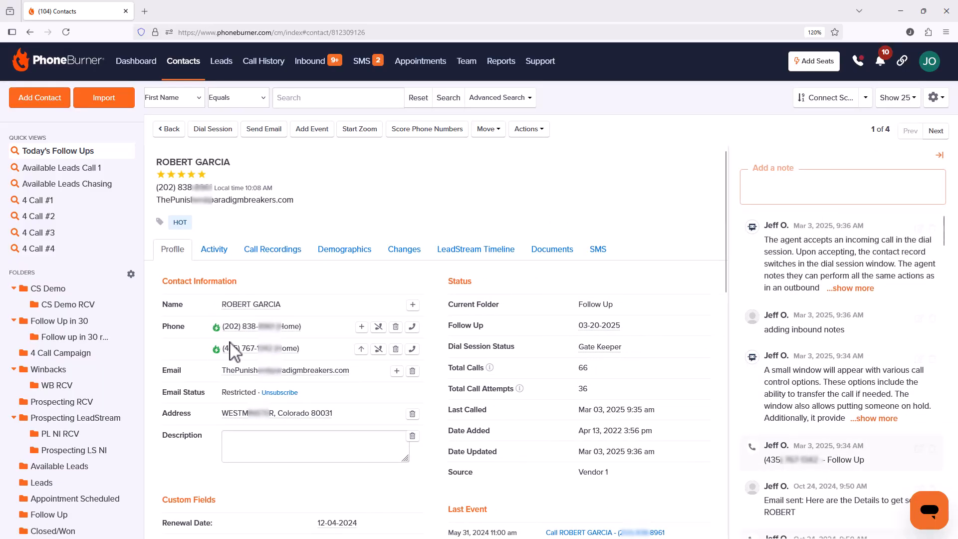
pyautogui.click(934, 141)
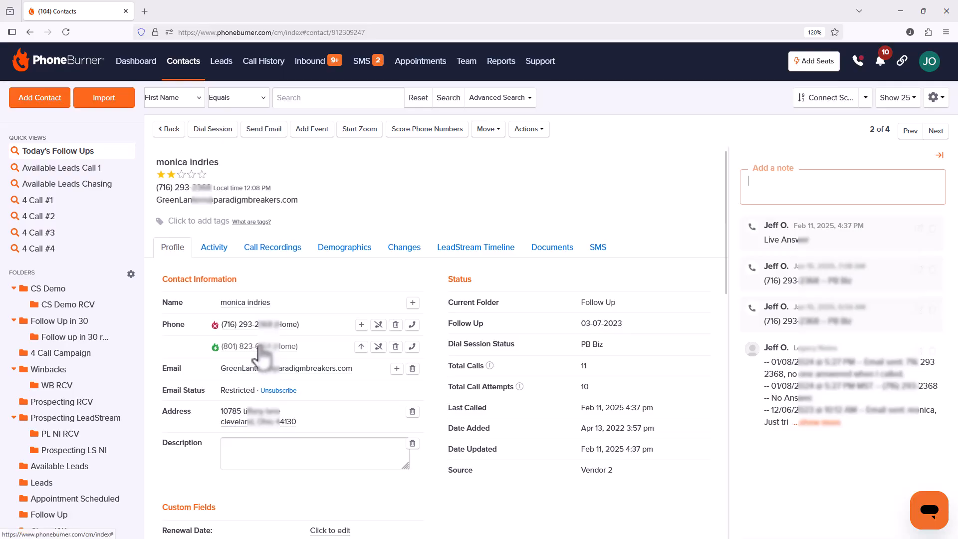
pyautogui.click(942, 132)
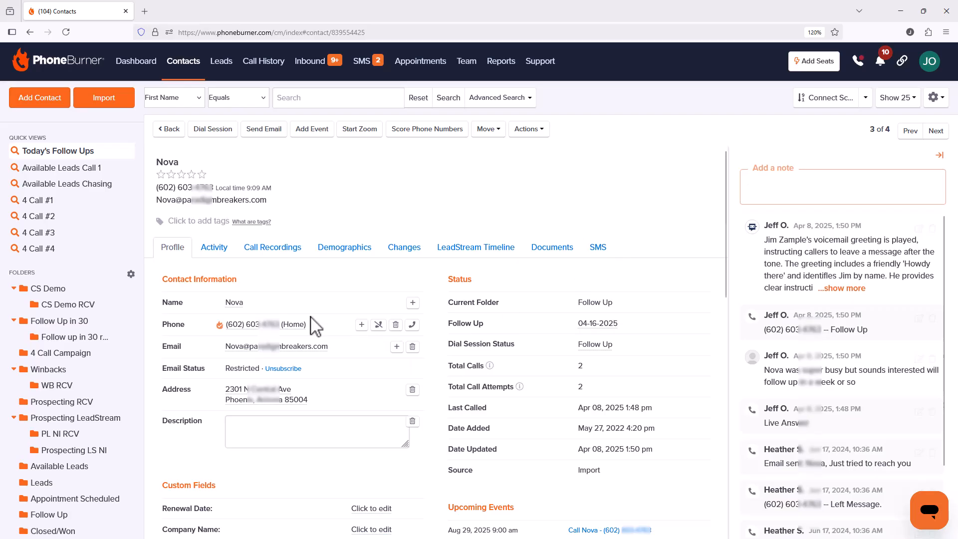
pyautogui.click(935, 132)
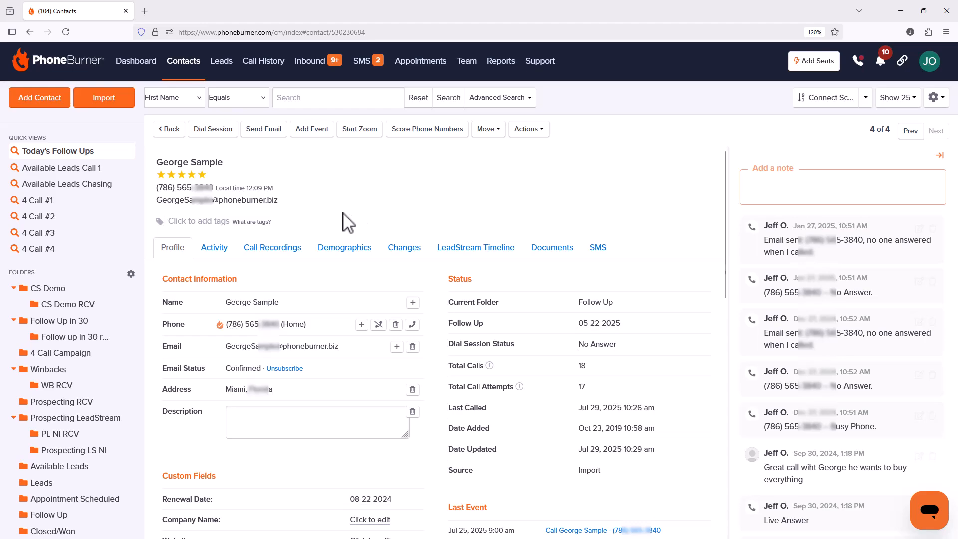
pyautogui.click(170, 130)
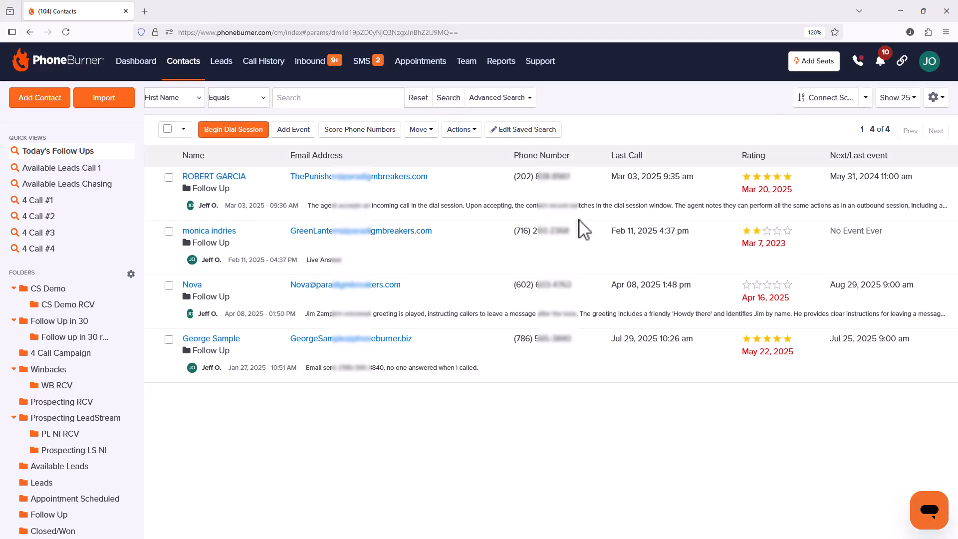
# Set up an advanced contact search with Connect Score status With scores only and score quality High Quality.
pyautogui.click(167, 128)
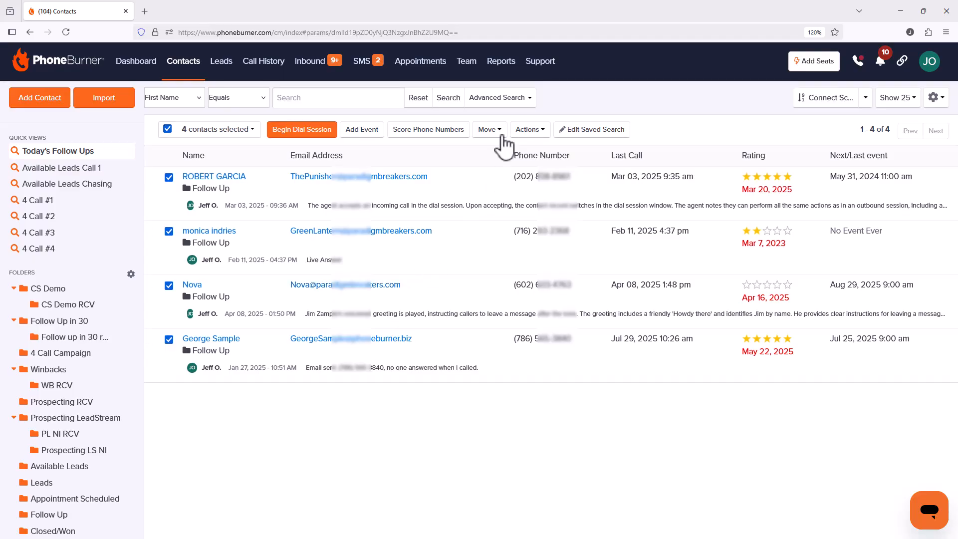
pyautogui.click(507, 103)
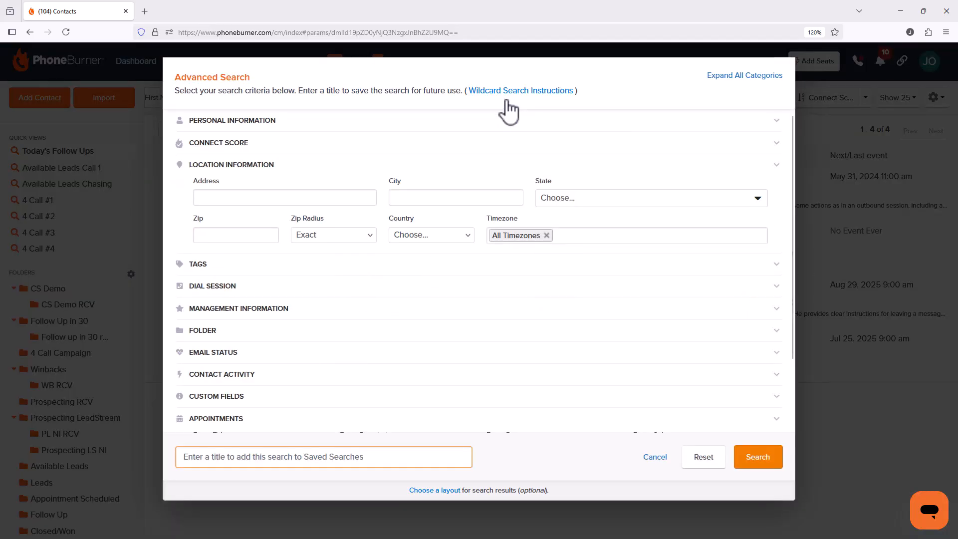
pyautogui.click(267, 121)
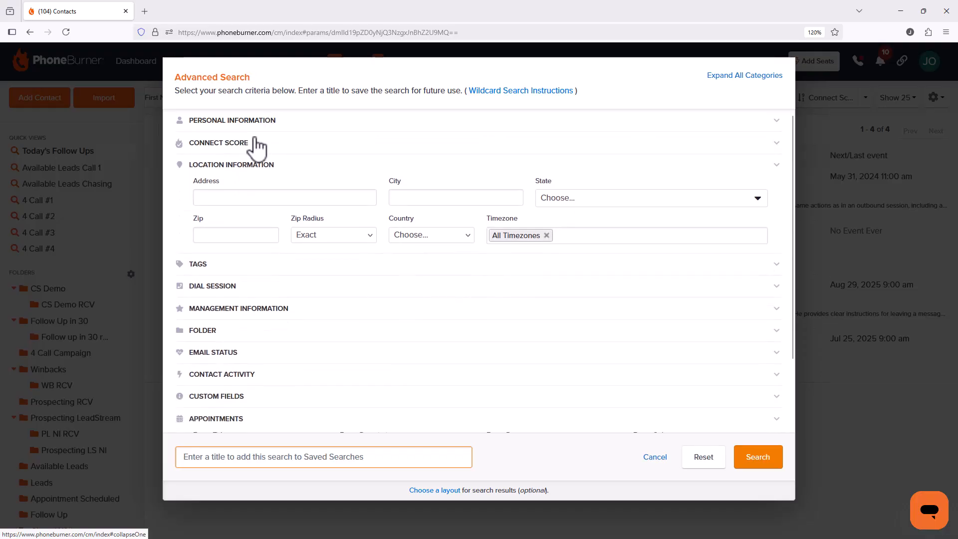
pyautogui.click(251, 144)
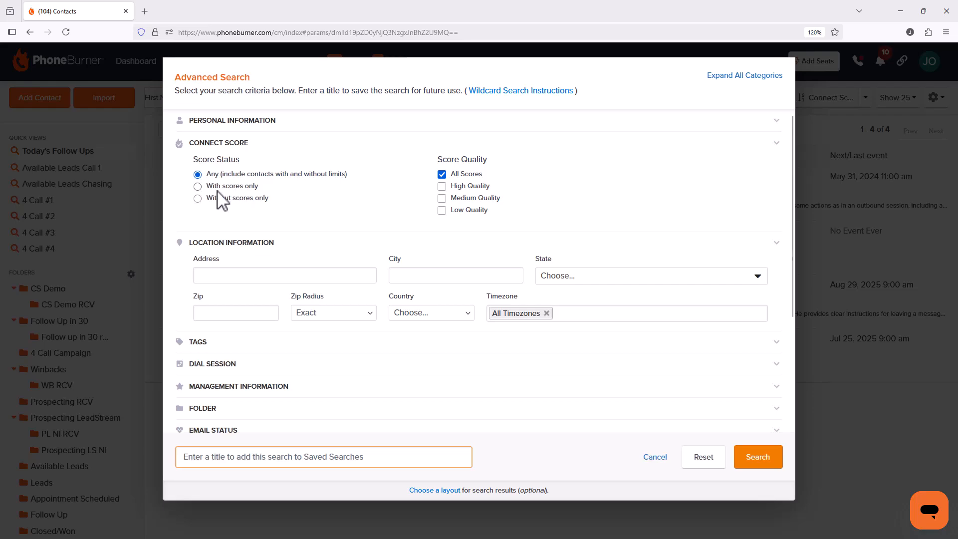
pyautogui.click(198, 187)
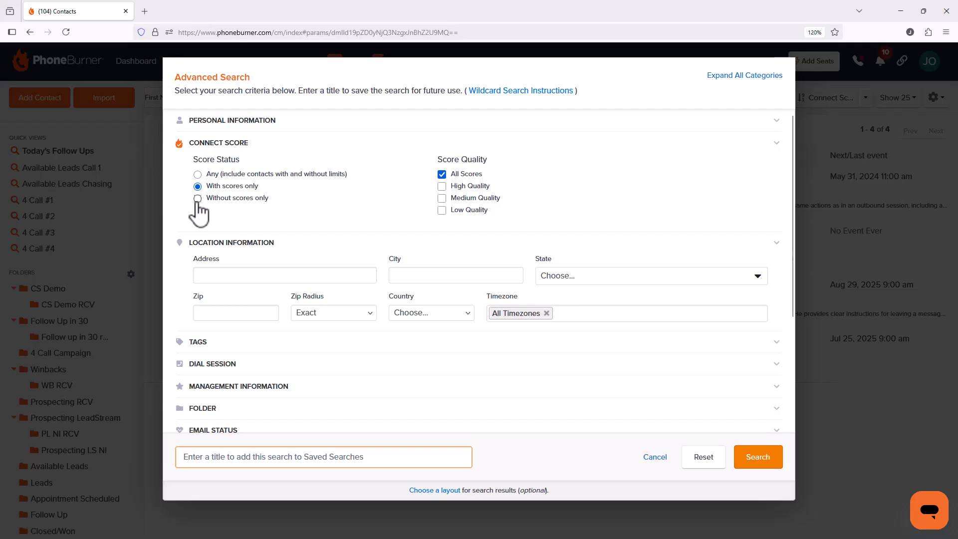
pyautogui.click(198, 198)
pyautogui.click(197, 186)
pyautogui.click(441, 187)
# Examine the folder criteria of the advanced search, including the folders available to include.
pyautogui.scroll(-2, 338, 333)
pyautogui.click(230, 291)
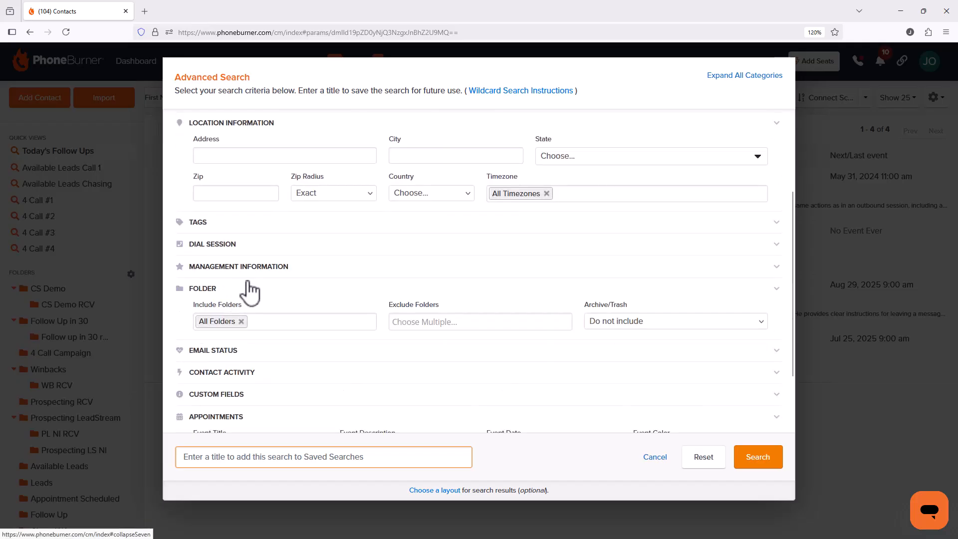
pyautogui.click(260, 321)
pyautogui.scroll(-3, 279, 310)
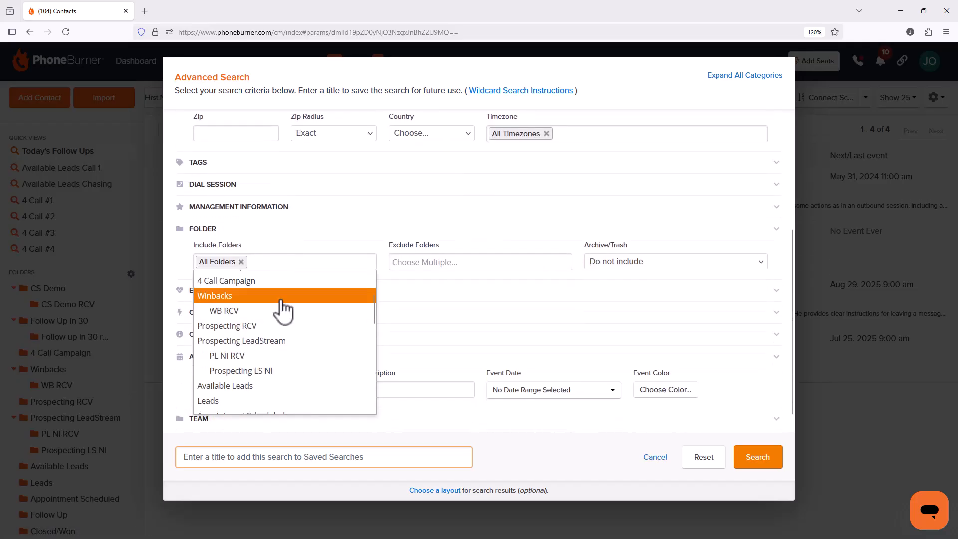
pyautogui.scroll(2, 273, 338)
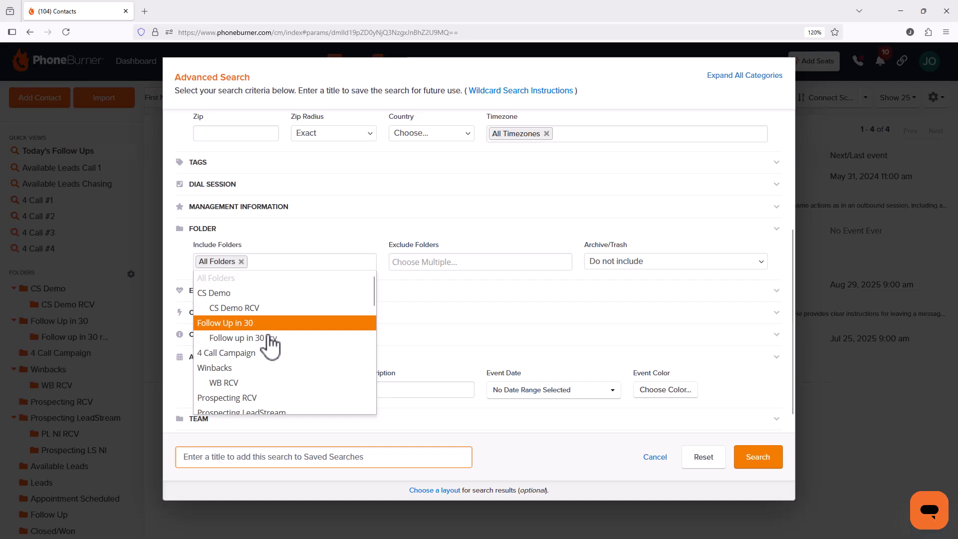
pyautogui.scroll(-2, 272, 344)
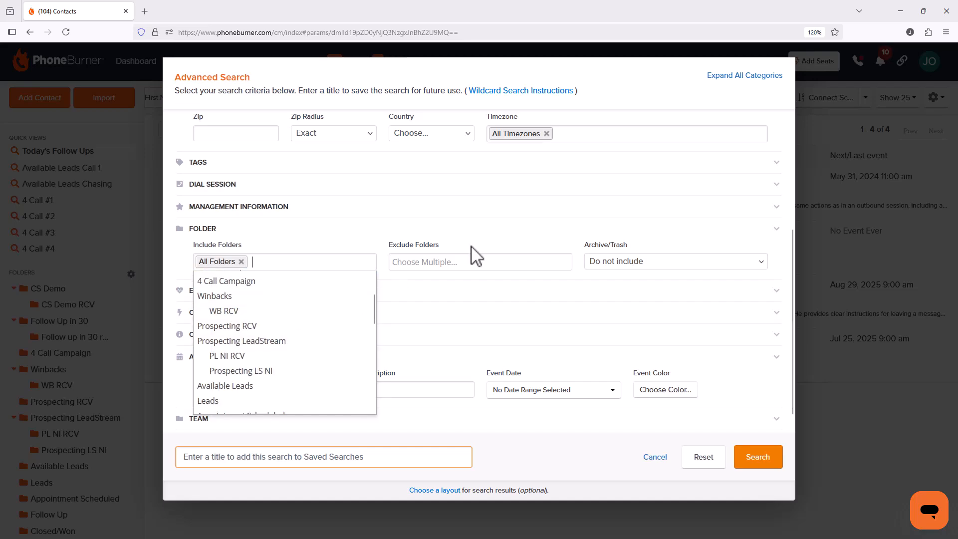
pyautogui.scroll(3, 737, 222)
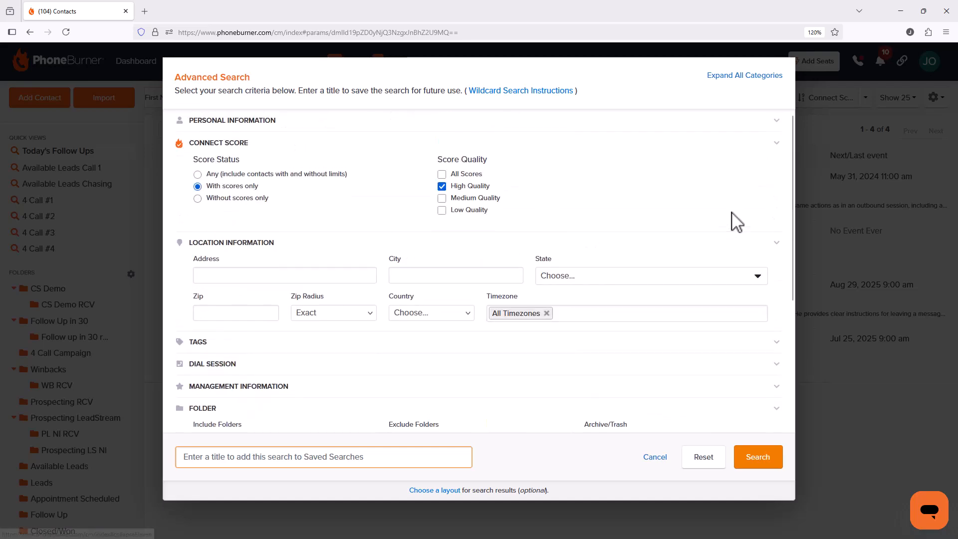
# Run the advanced contact search for High Quality Connect Scores.
pyautogui.click(758, 464)
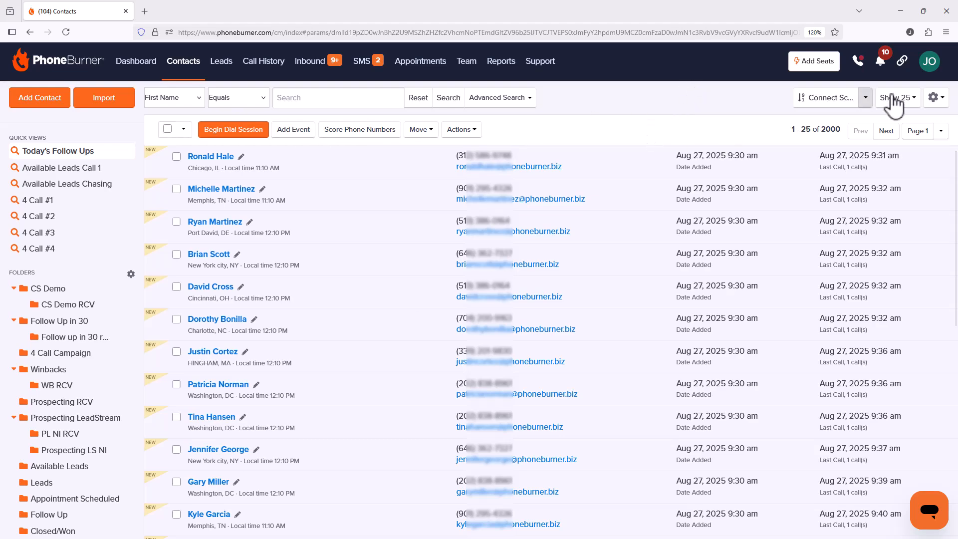
# Turn on Score & Skip Calls in the Connect Scores settings for dial sessions, with Medium as the minimum score.
pyautogui.click(929, 70)
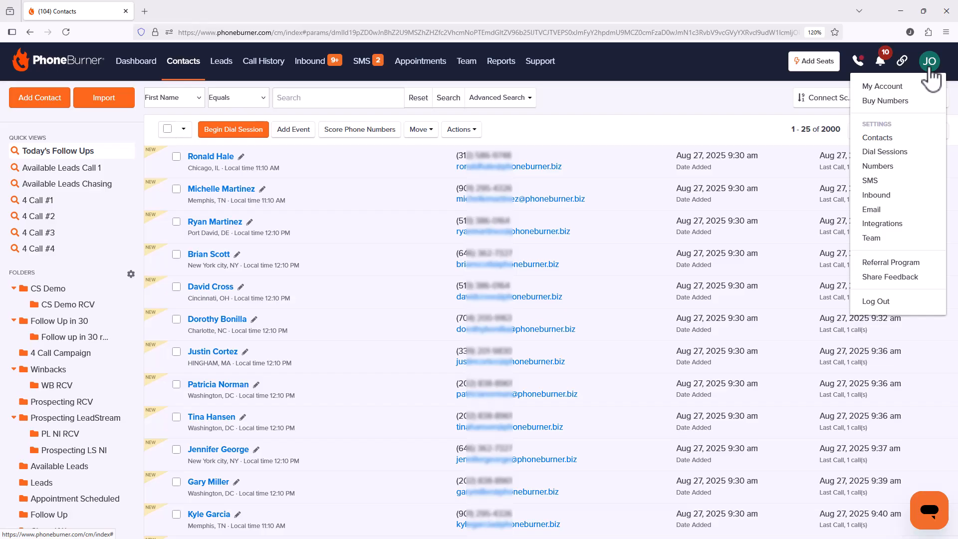
pyautogui.click(900, 155)
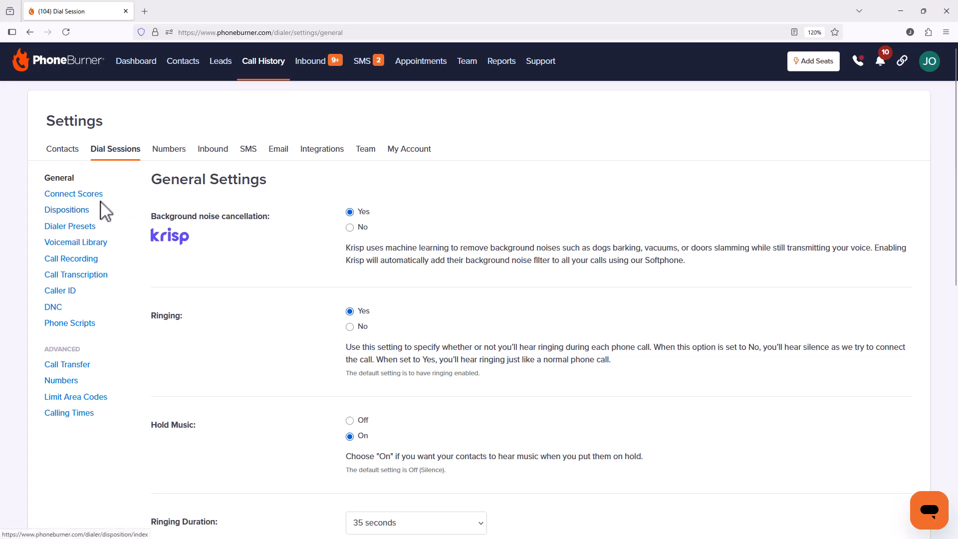
pyautogui.click(50, 195)
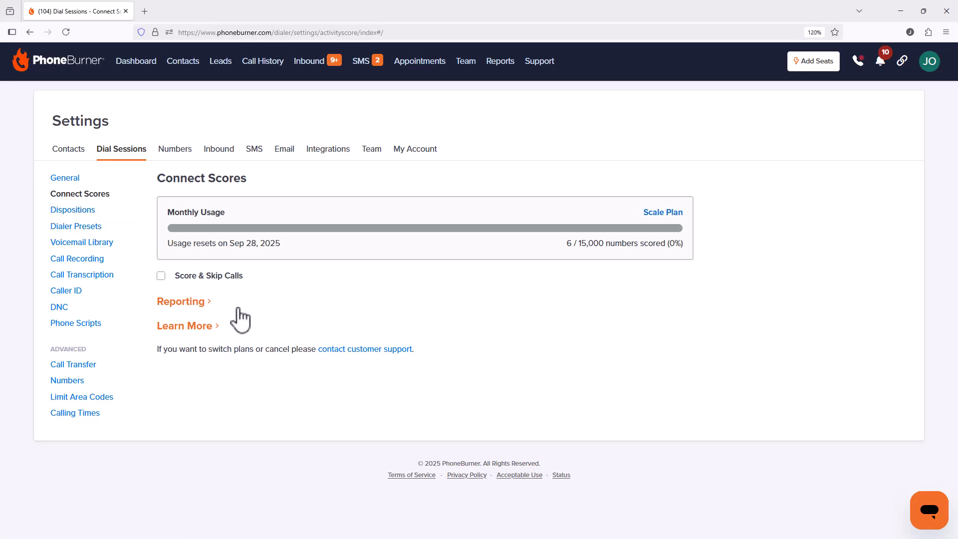
pyautogui.click(163, 279)
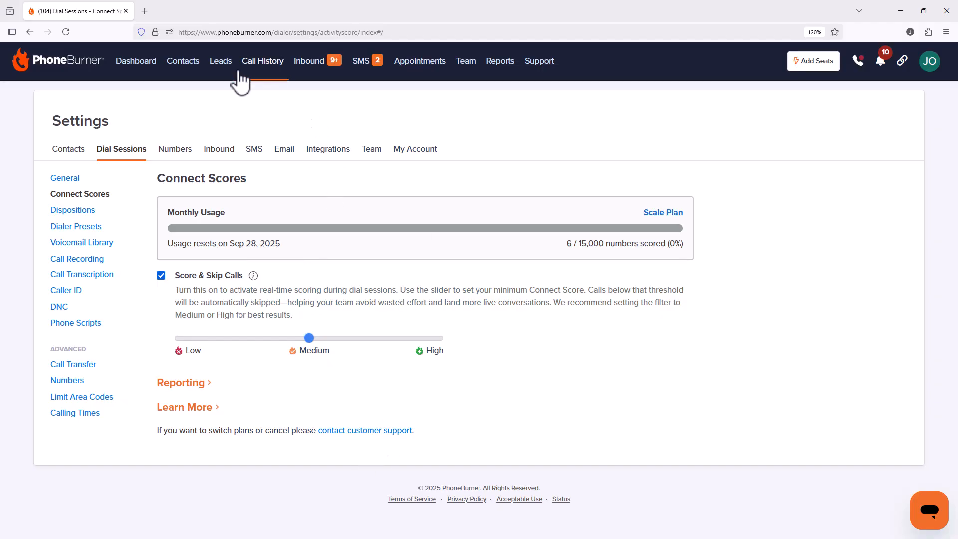
# Open the Available Leads Chasing quick view in the contacts and select all 25 contacts on the first page.
pyautogui.click(178, 69)
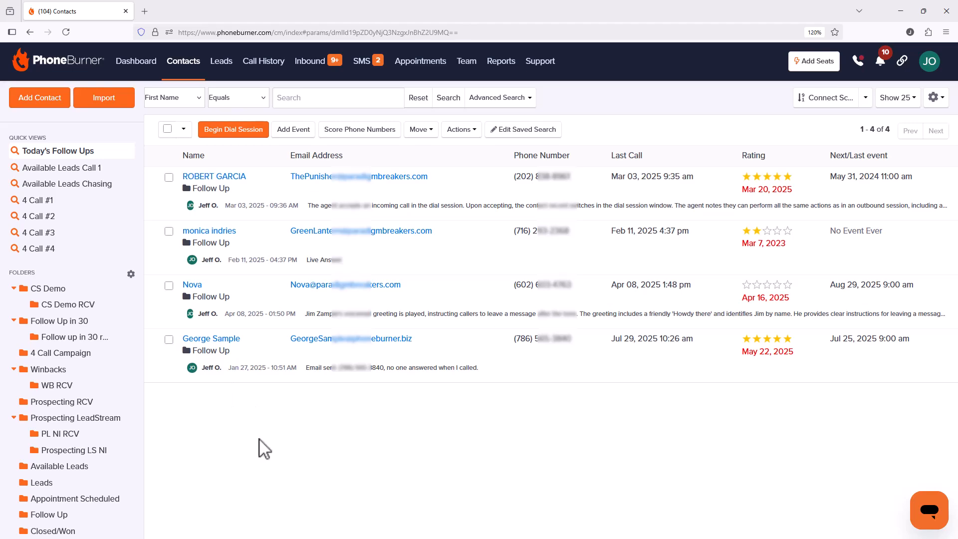
pyautogui.click(93, 168)
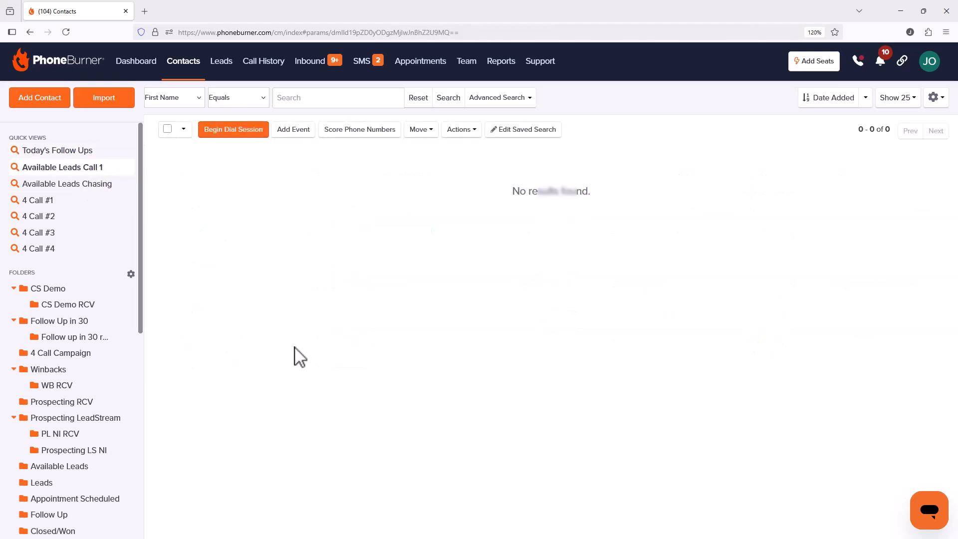
pyautogui.click(97, 187)
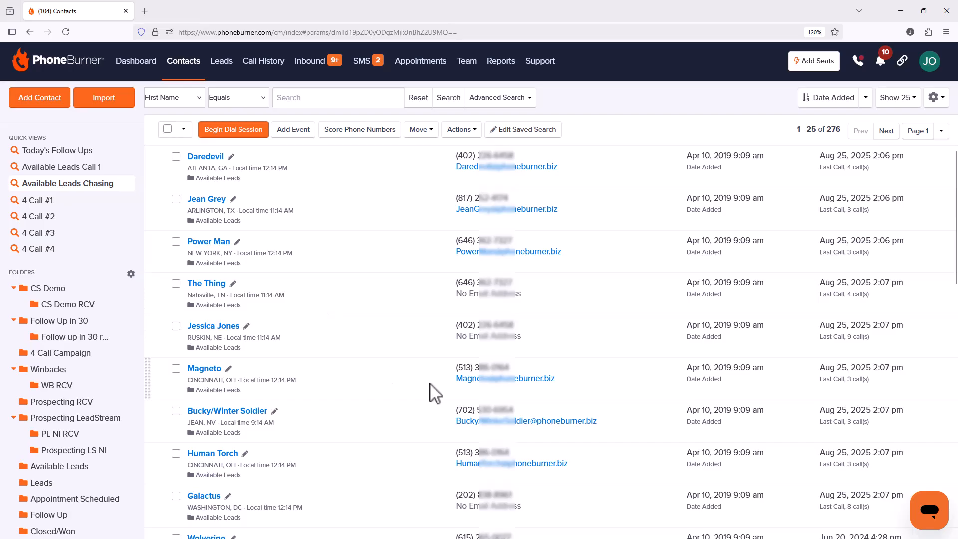
pyautogui.click(167, 129)
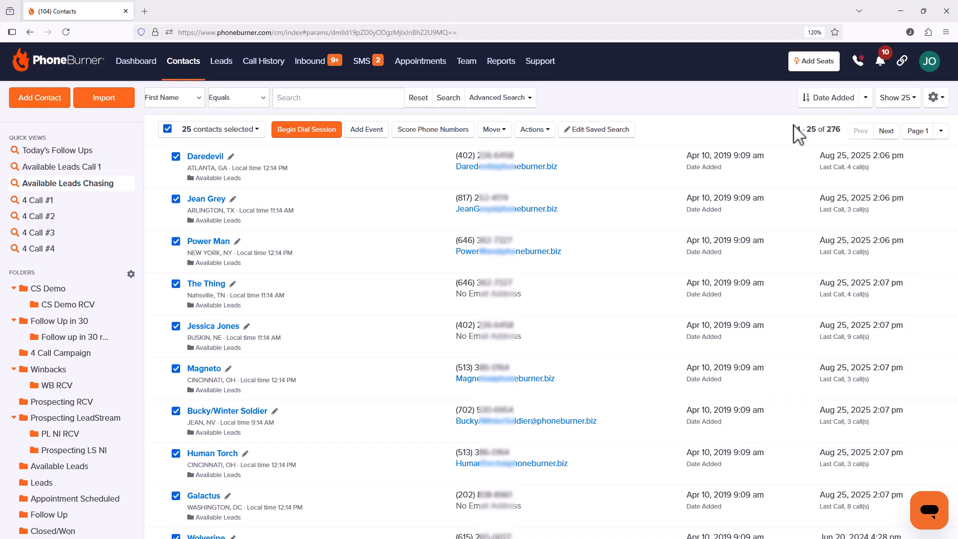
# Begin a dial session with the selected contacts, connect through the browser with microphone access allowed, and start dialing.
pyautogui.click(306, 130)
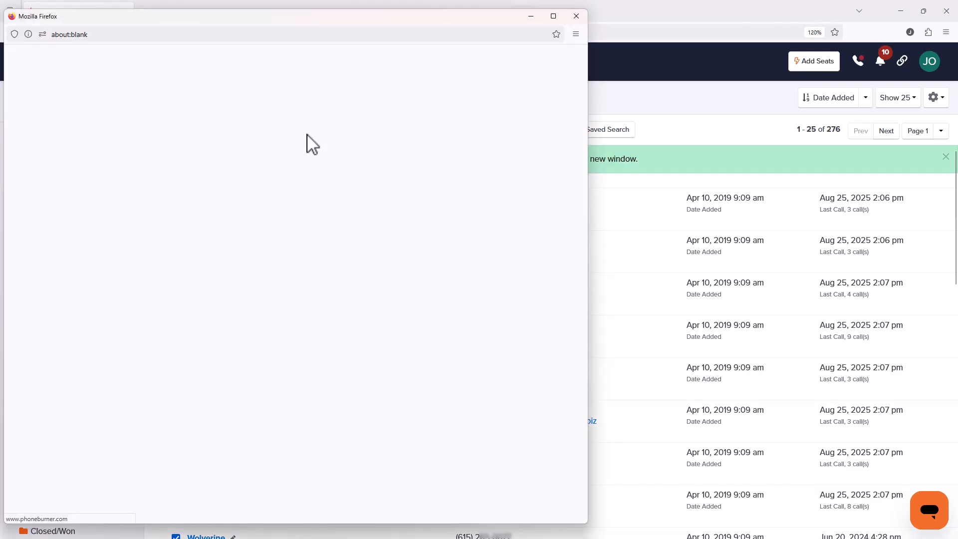
pyautogui.click(231, 170)
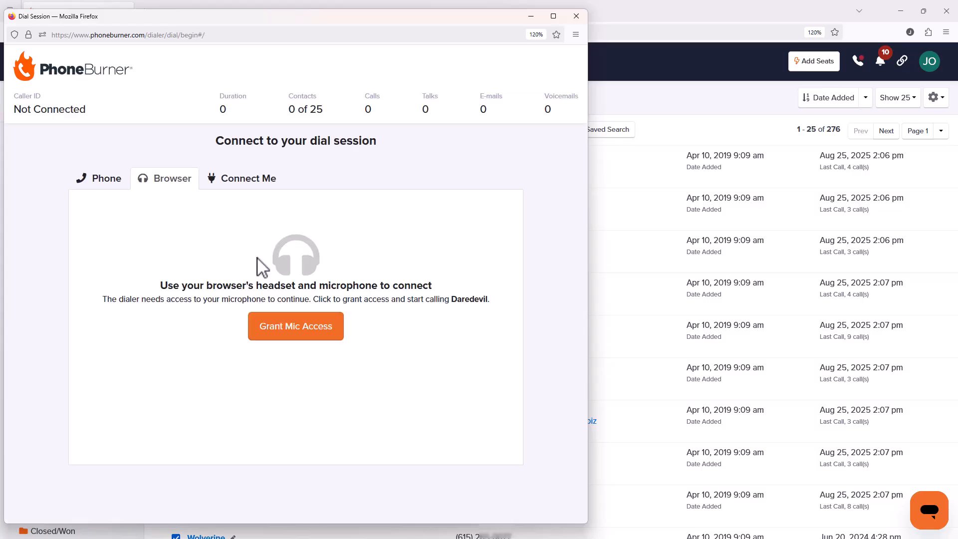
pyautogui.click(289, 332)
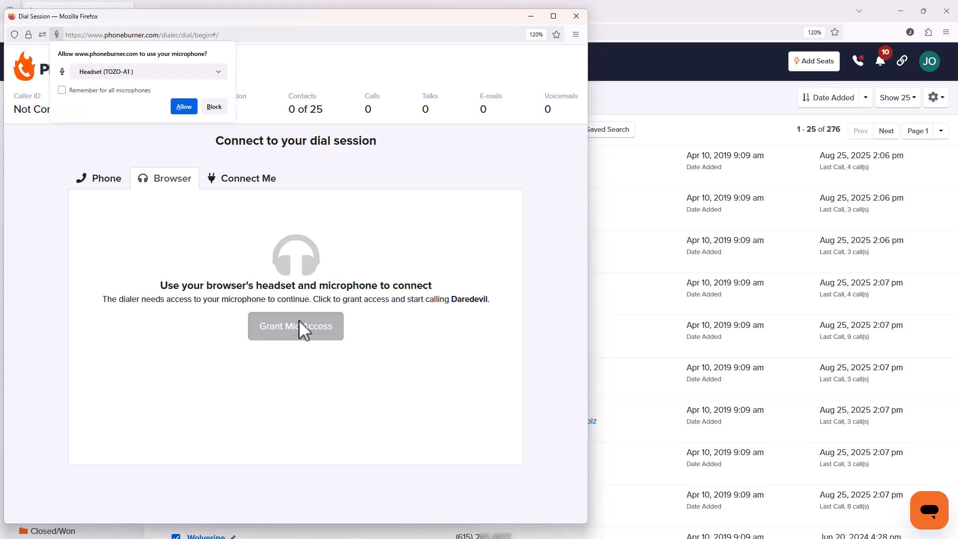
pyautogui.click(183, 106)
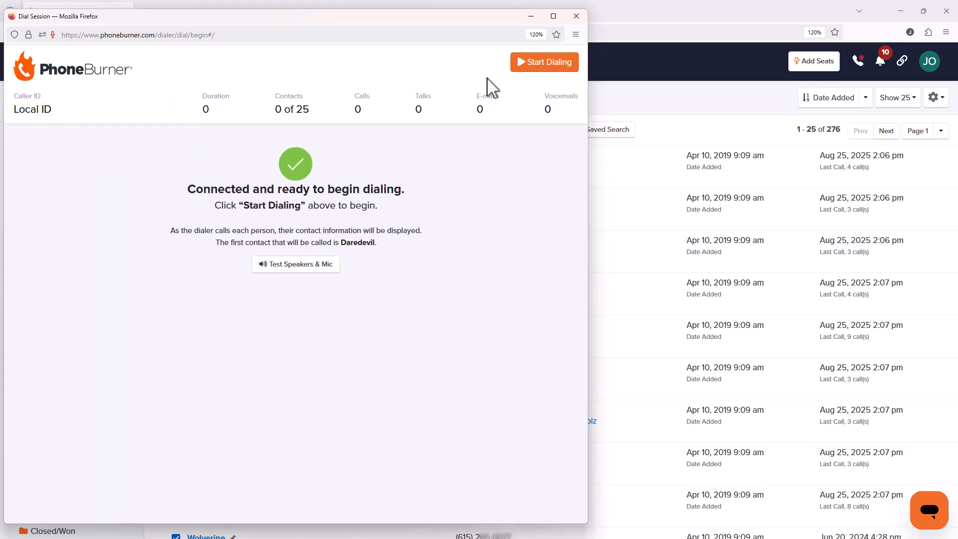
pyautogui.click(545, 74)
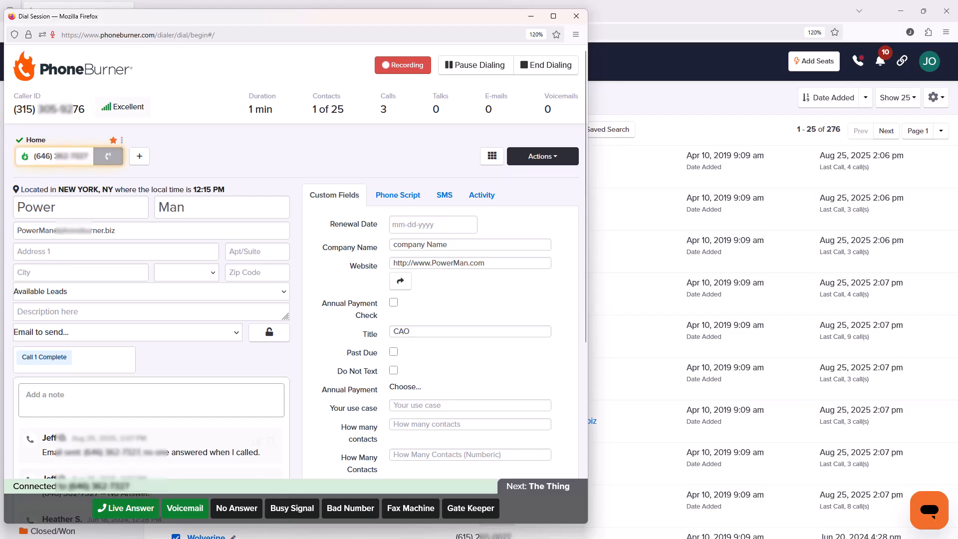
# Mark the first connected call as a live answer, end it, and record the result as Booked Appointment.
pyautogui.click(151, 508)
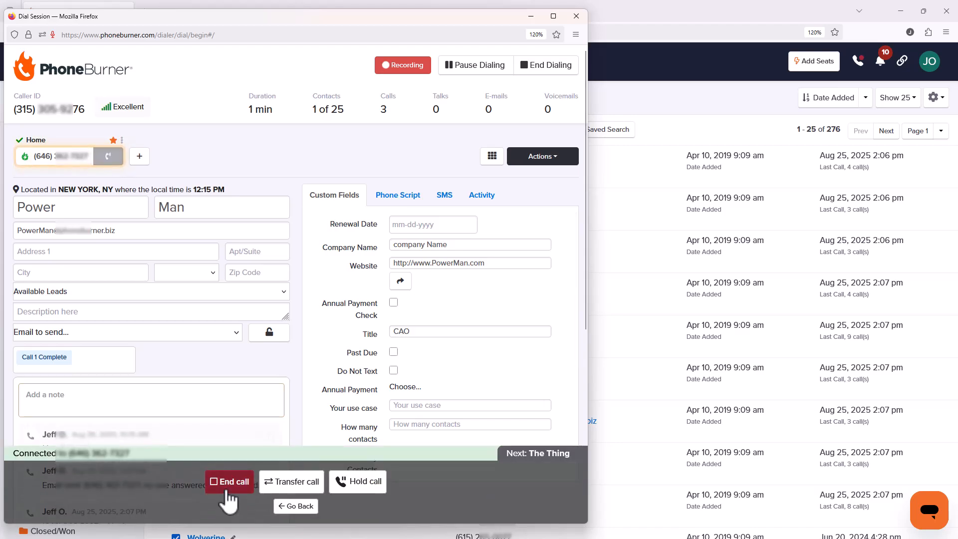
pyautogui.click(228, 482)
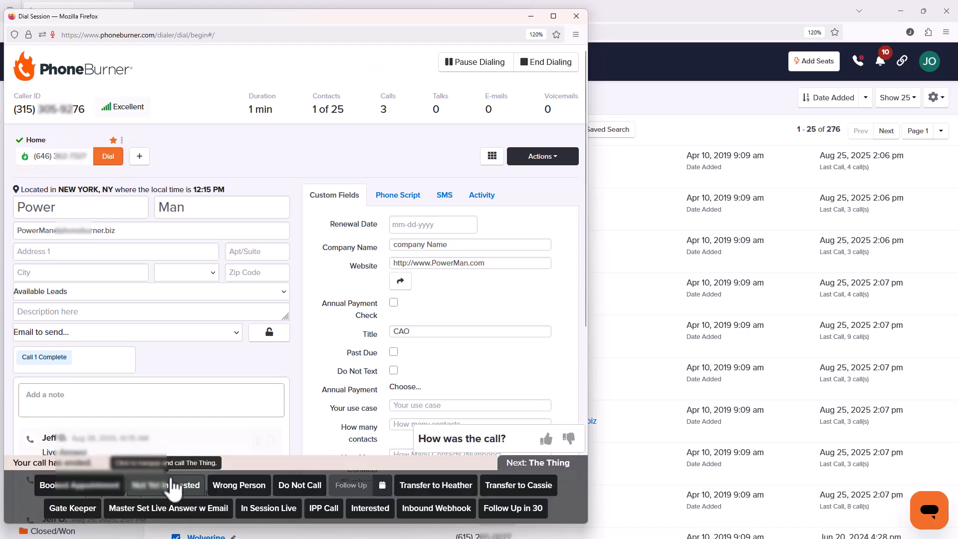
pyautogui.click(106, 491)
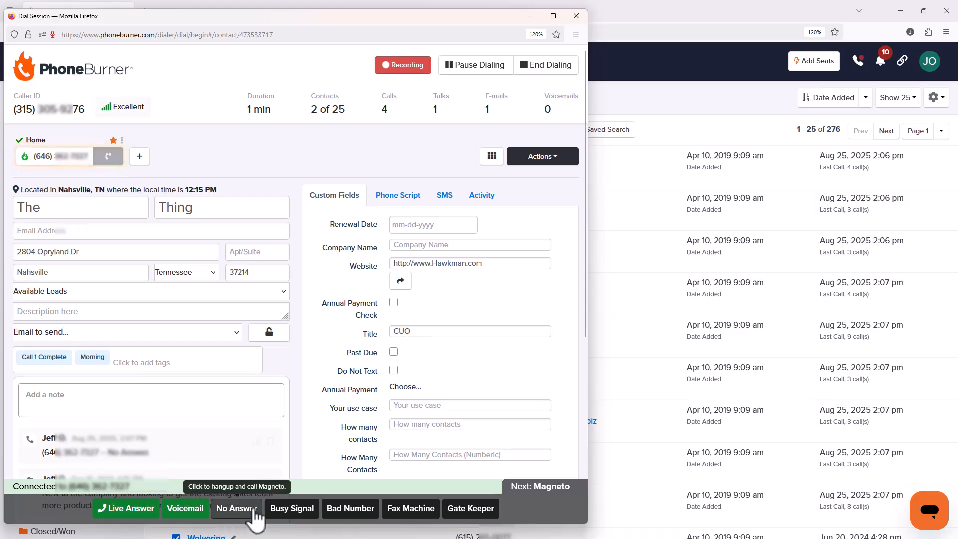
# Leave a voicemail for each remaining dialed contact until the dial session ends.
pyautogui.click(203, 508)
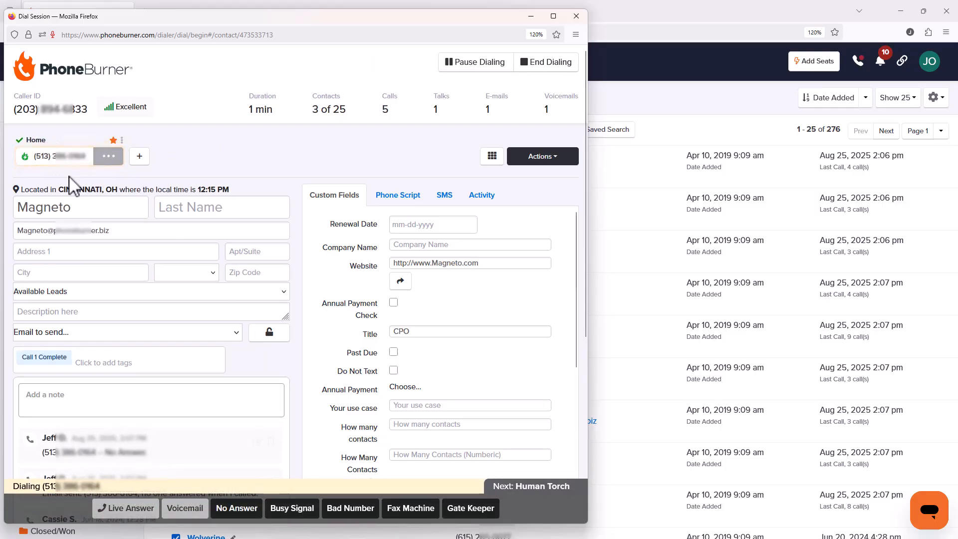
pyautogui.click(186, 508)
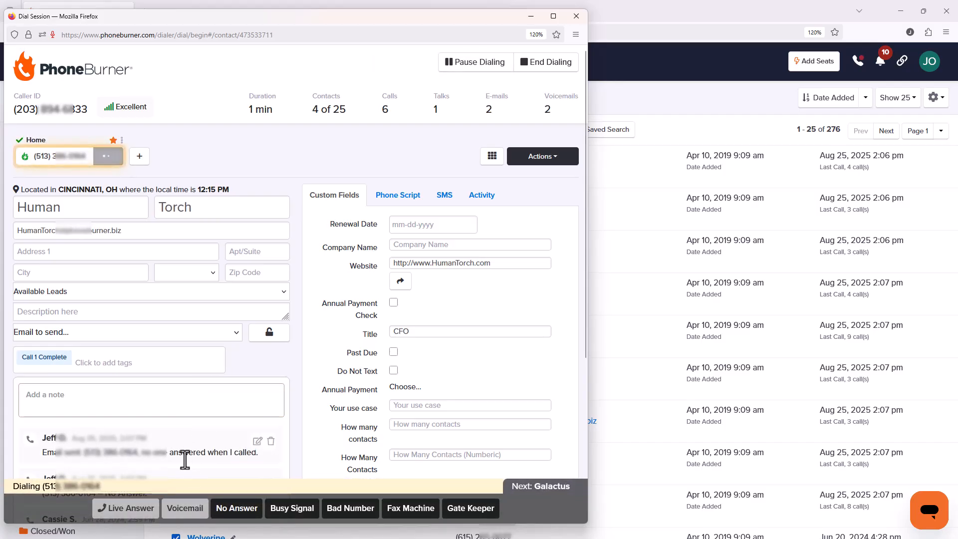
pyautogui.click(185, 507)
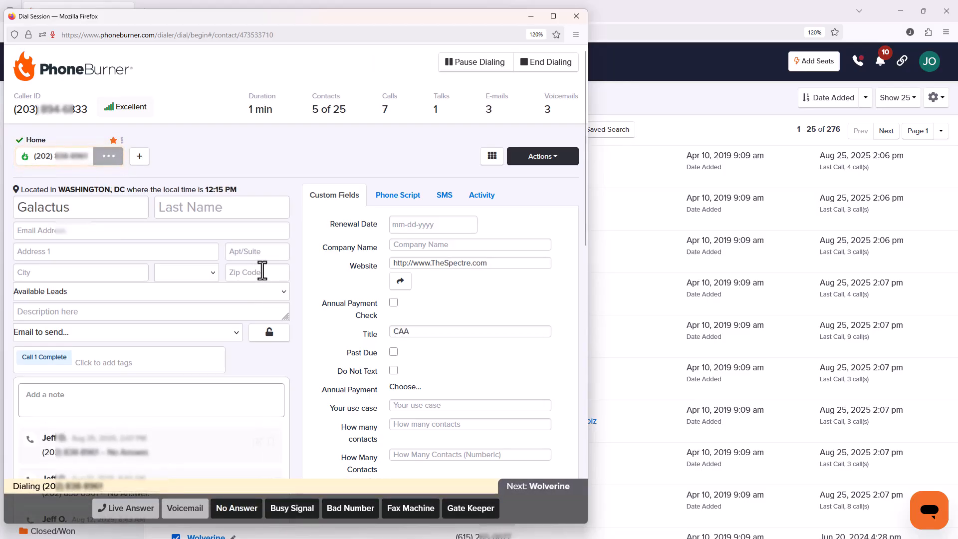
pyautogui.click(201, 507)
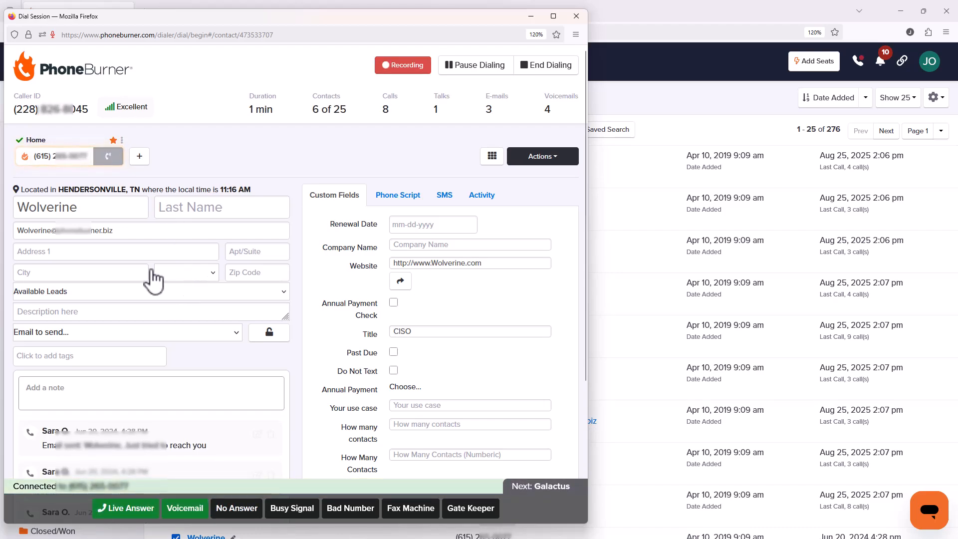
pyautogui.click(192, 506)
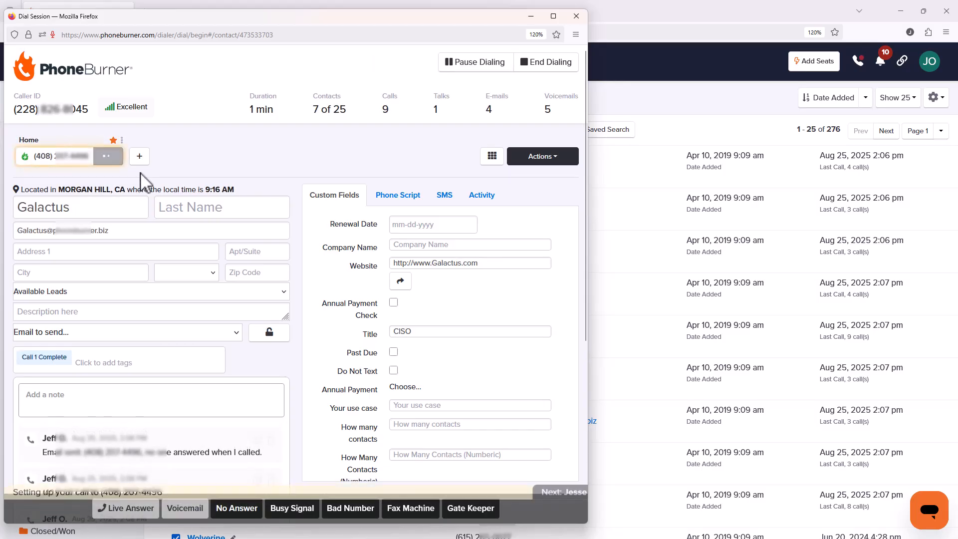
pyautogui.click(181, 513)
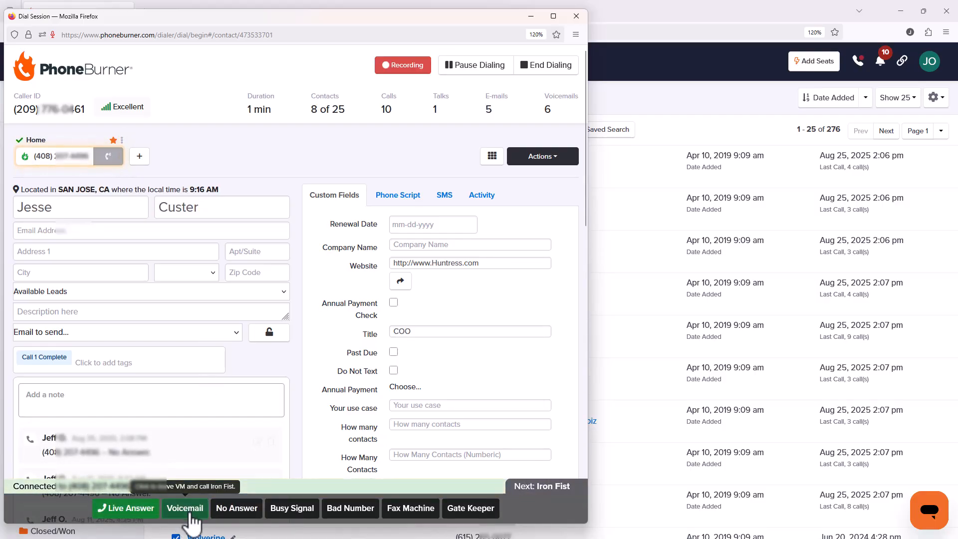
pyautogui.click(191, 509)
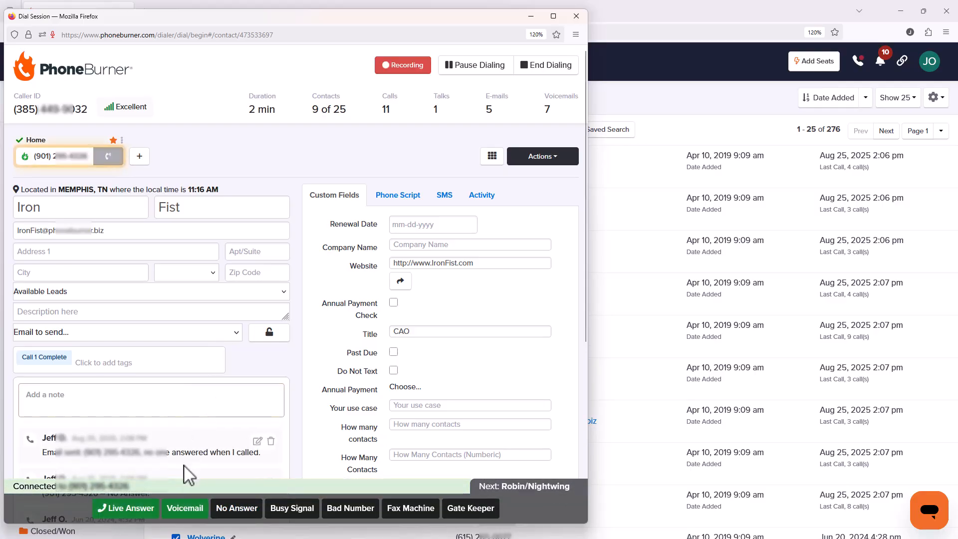
pyautogui.click(183, 499)
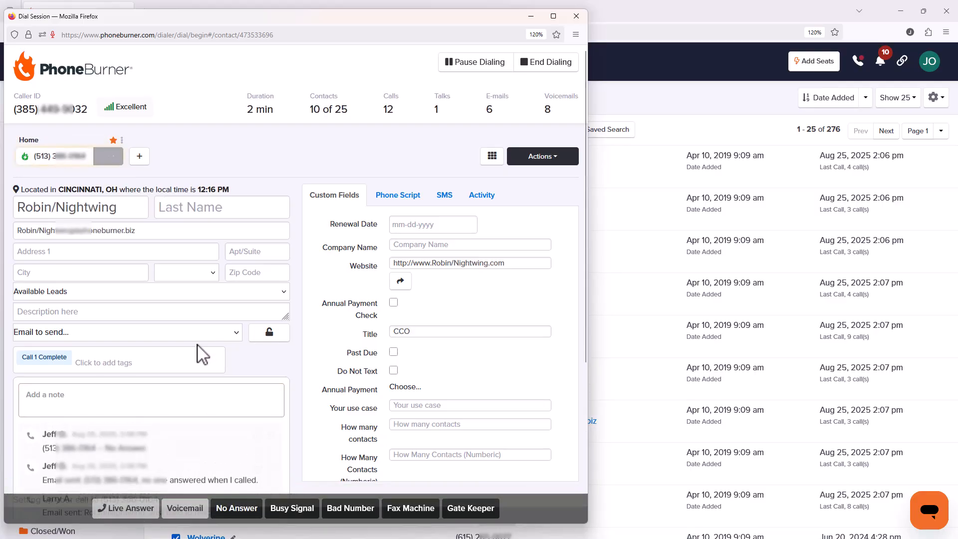
pyautogui.click(187, 505)
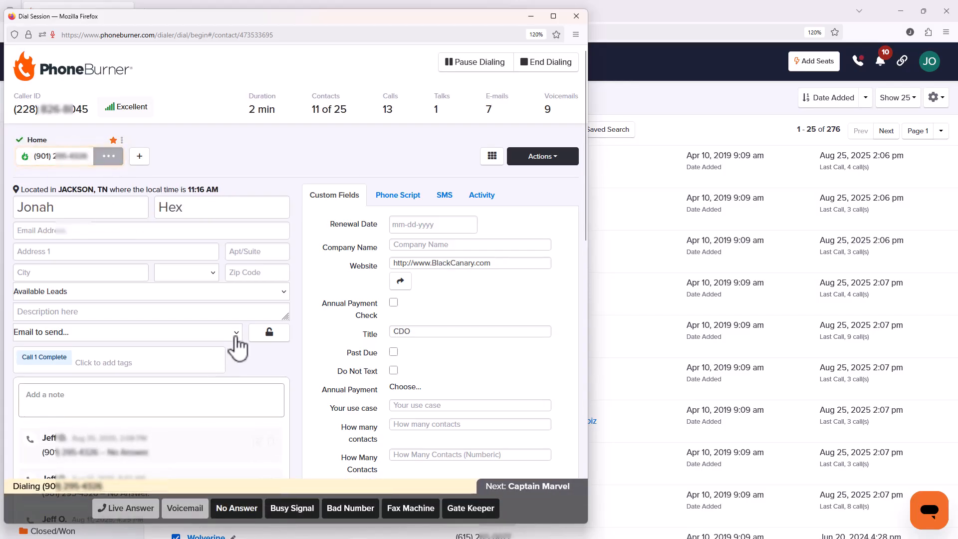
pyautogui.click(181, 517)
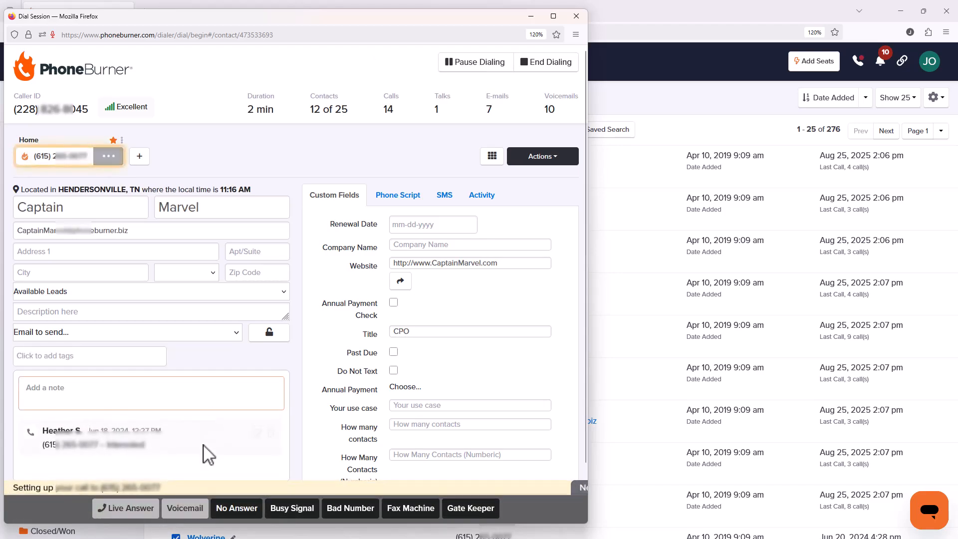
pyautogui.click(192, 516)
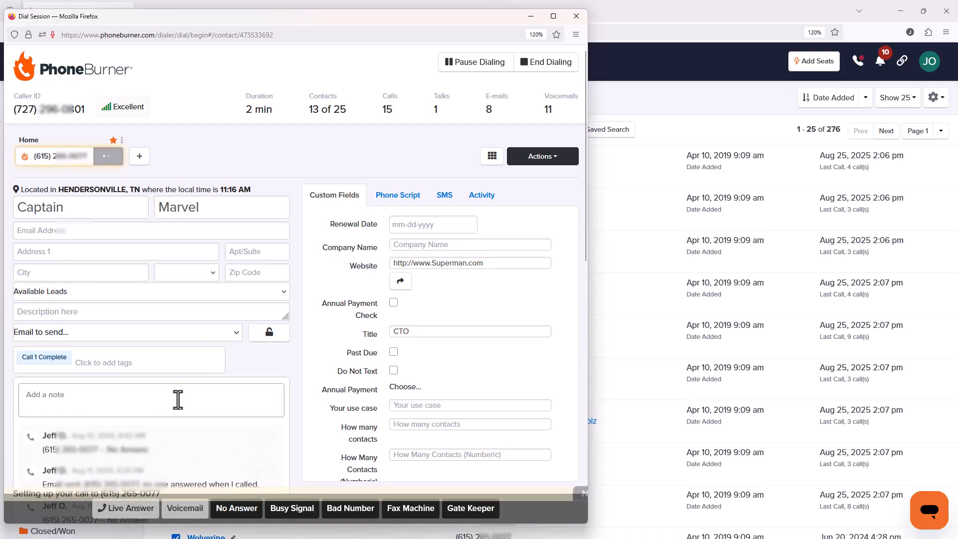
pyautogui.click(184, 507)
pyautogui.click(184, 507)
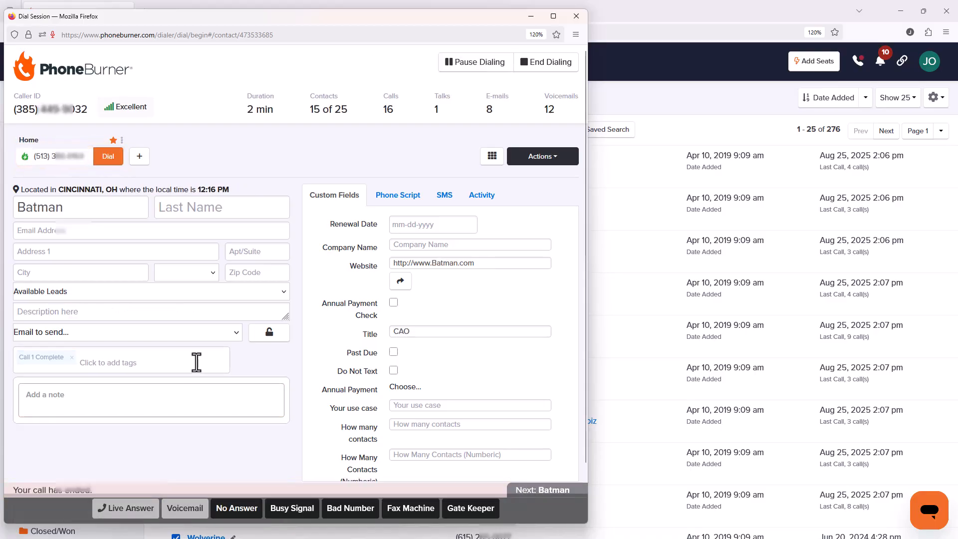
pyautogui.click(184, 508)
pyautogui.click(184, 507)
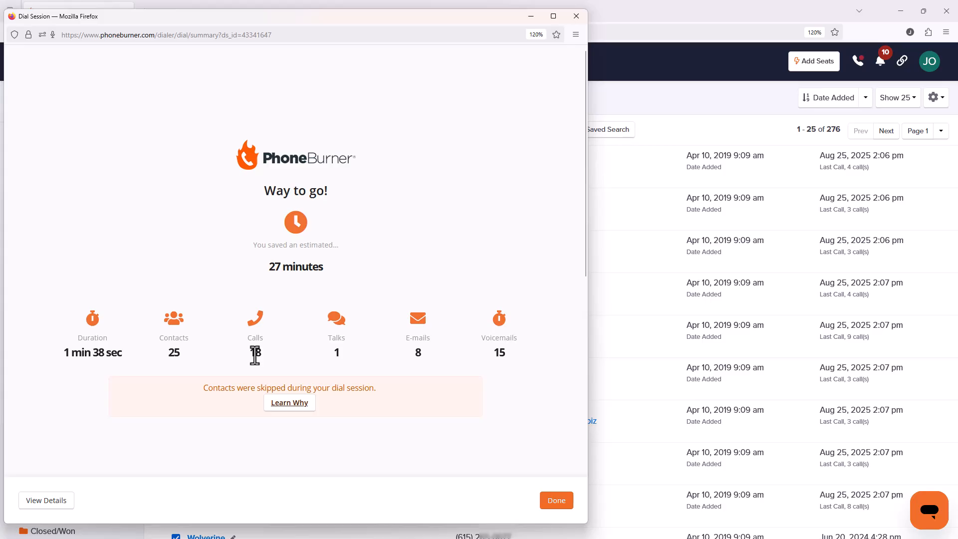
# Review the dial session's details to see why contacts were skipped, and close the session summary.
pyautogui.click(46, 500)
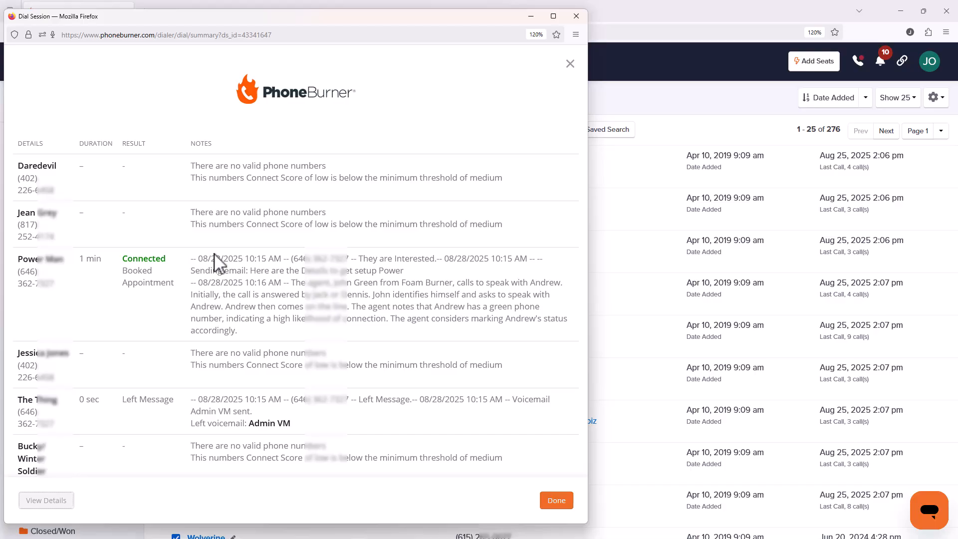
pyautogui.click(559, 503)
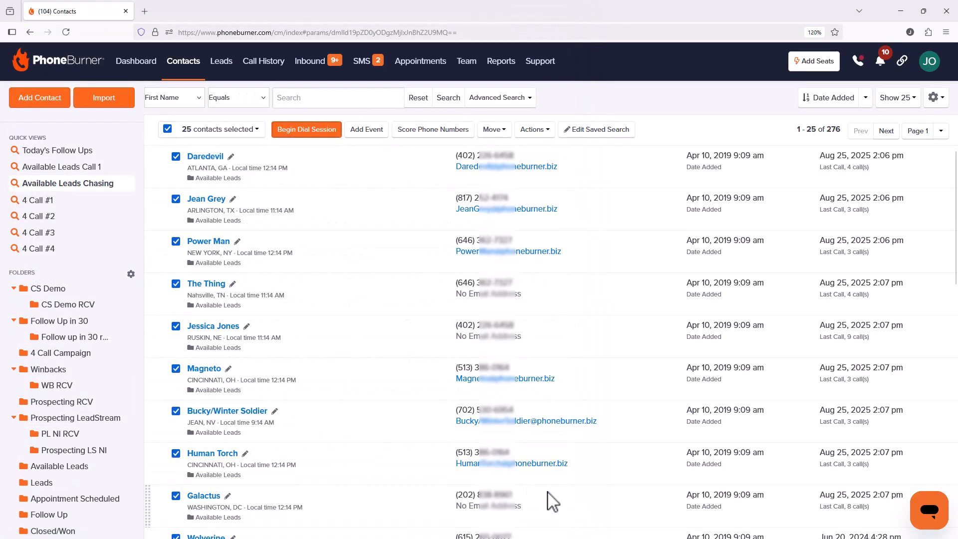
# Begin a dial session from the Connect Score leadstream with the Campaign A settings, connect through the browser with microphone access allowed, and start dialing.
pyautogui.click(223, 74)
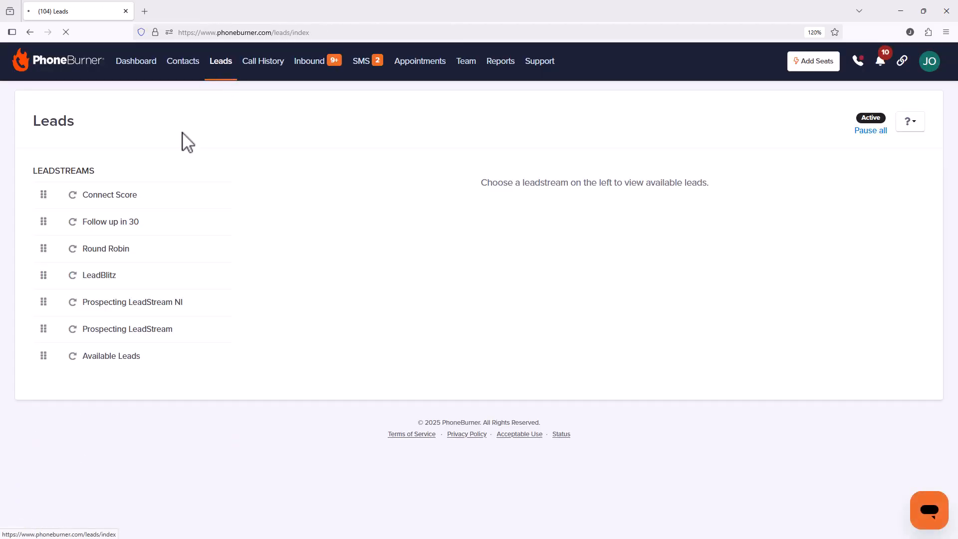
pyautogui.click(133, 199)
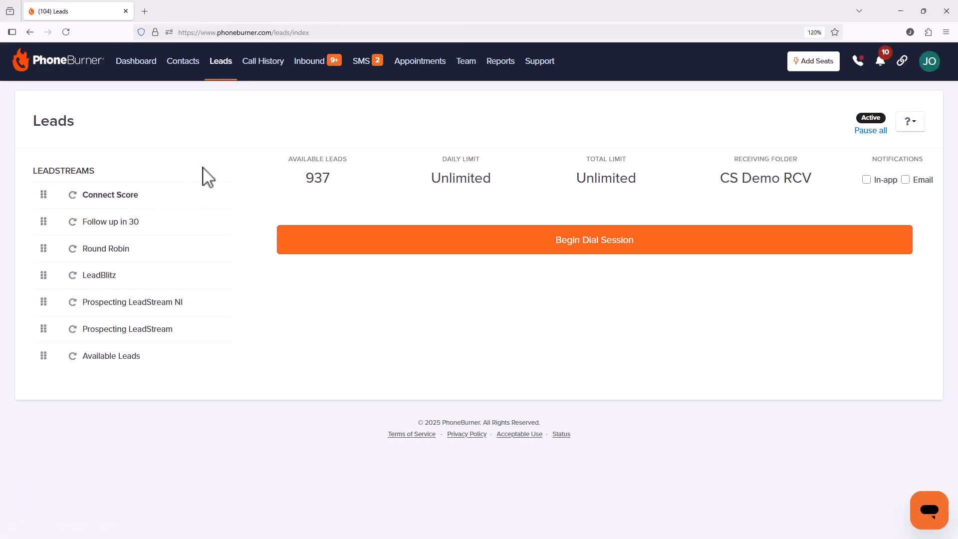
pyautogui.click(376, 249)
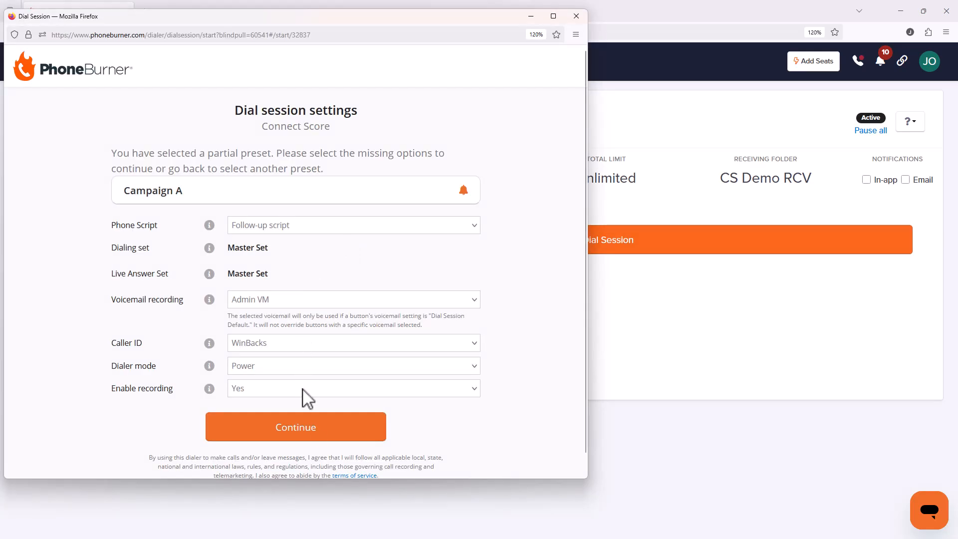
pyautogui.click(310, 431)
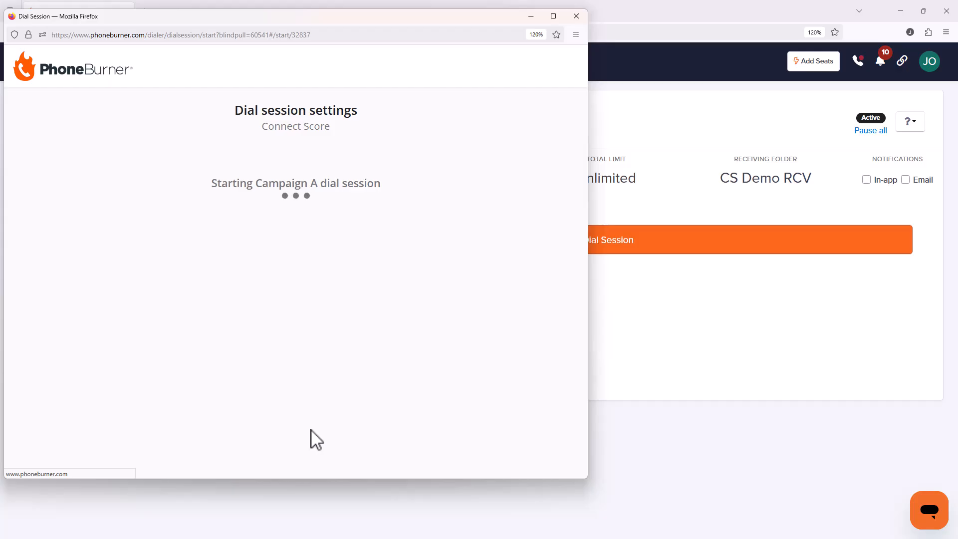
pyautogui.click(312, 307)
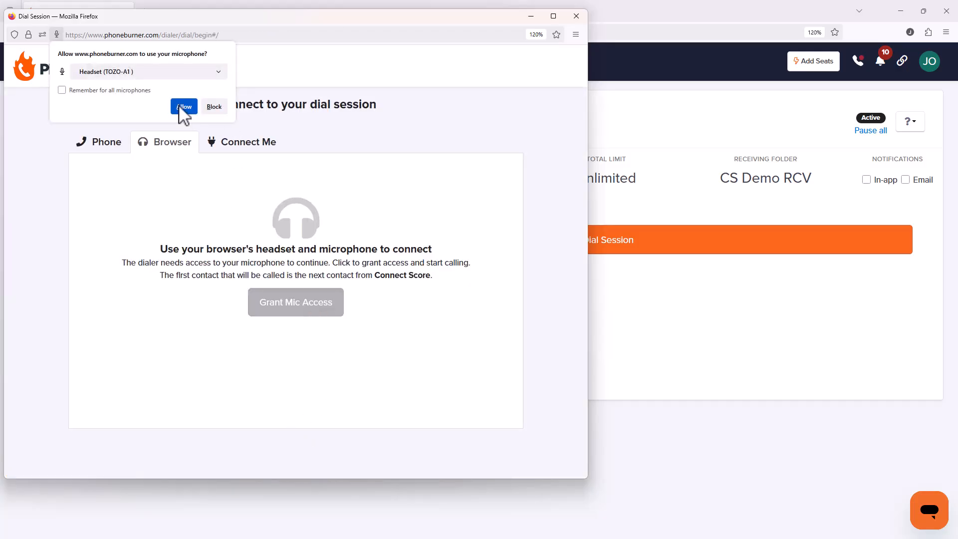
pyautogui.click(184, 106)
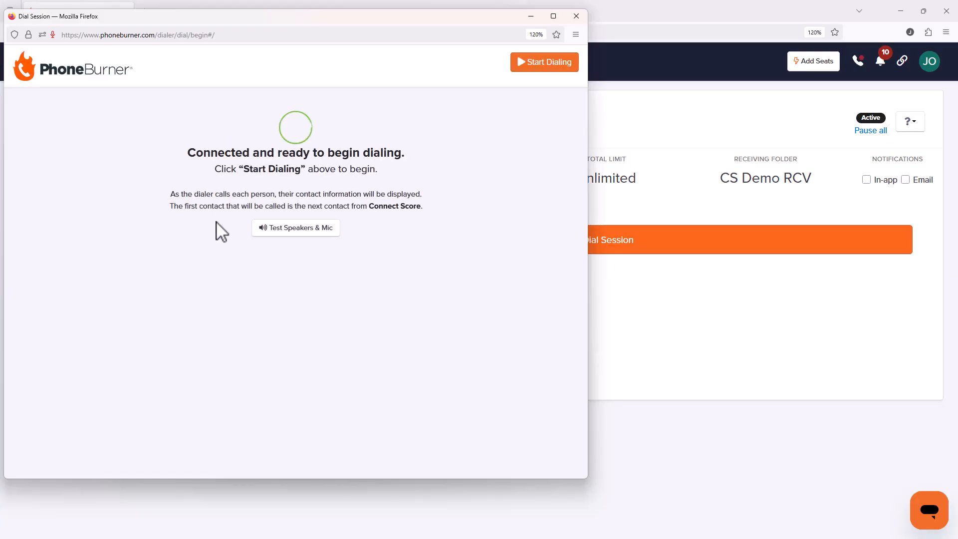
pyautogui.click(531, 68)
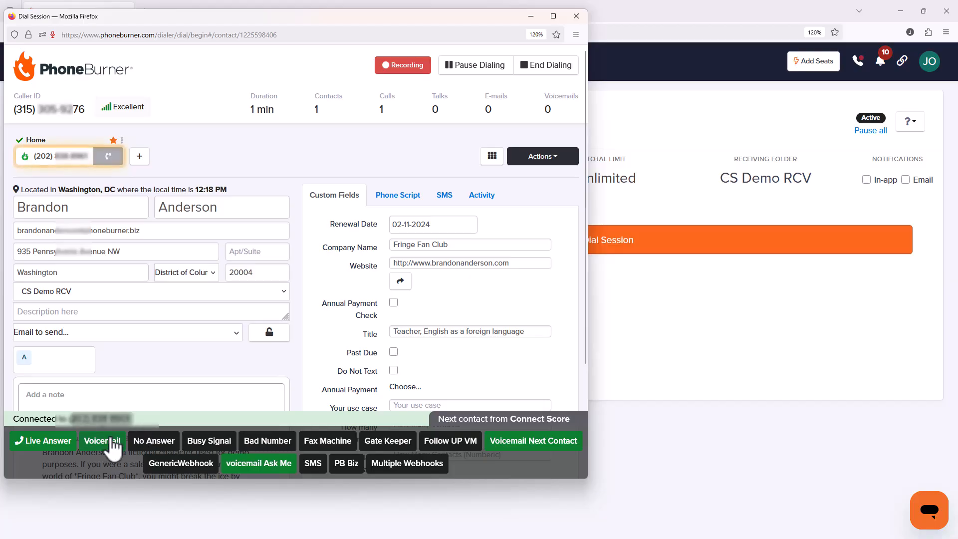
# Leave a voicemail for each lead dialed from the Connect Score leadstream.
pyautogui.click(92, 441)
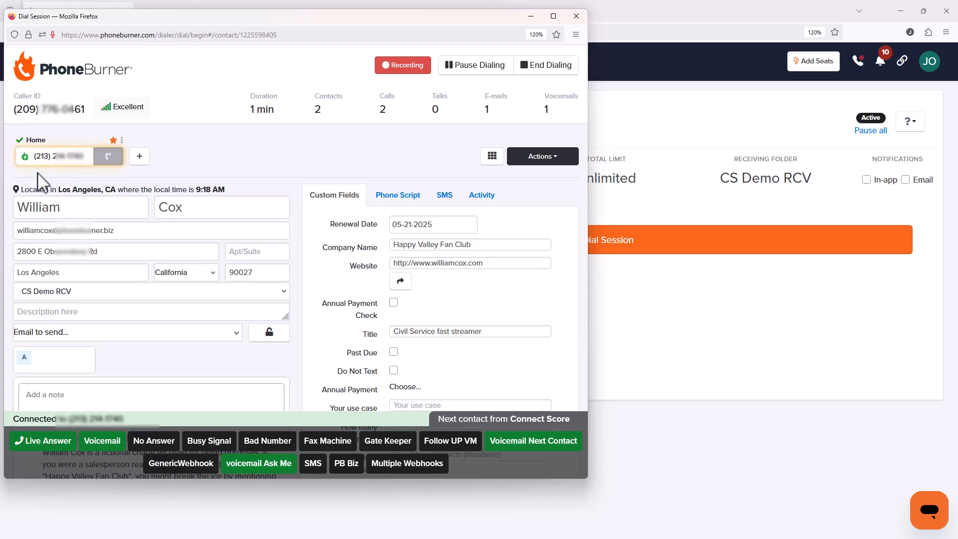
pyautogui.click(110, 435)
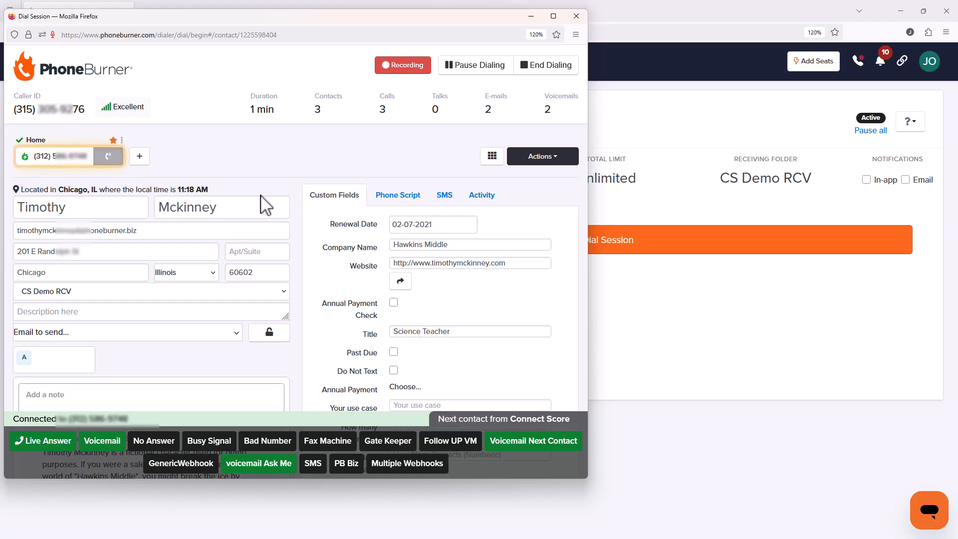
pyautogui.click(96, 442)
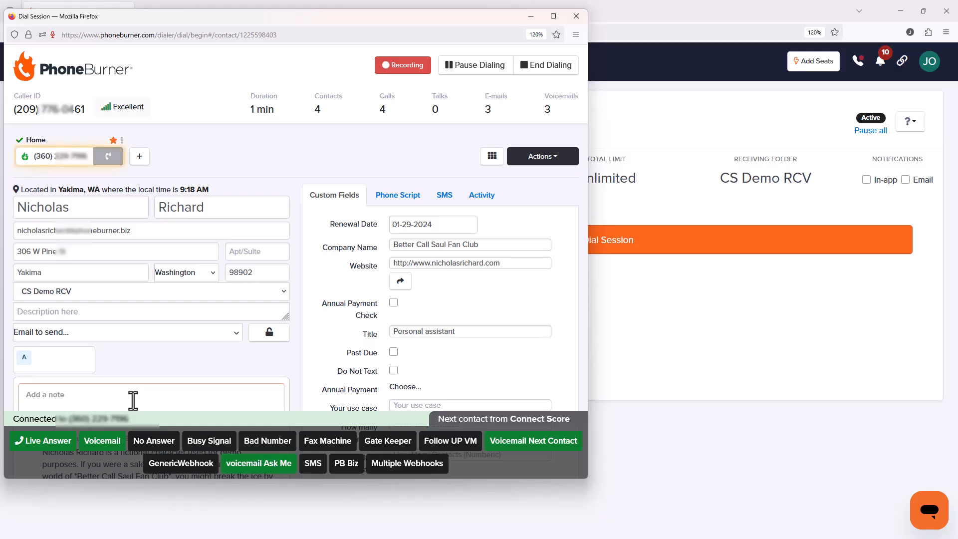
pyautogui.click(105, 441)
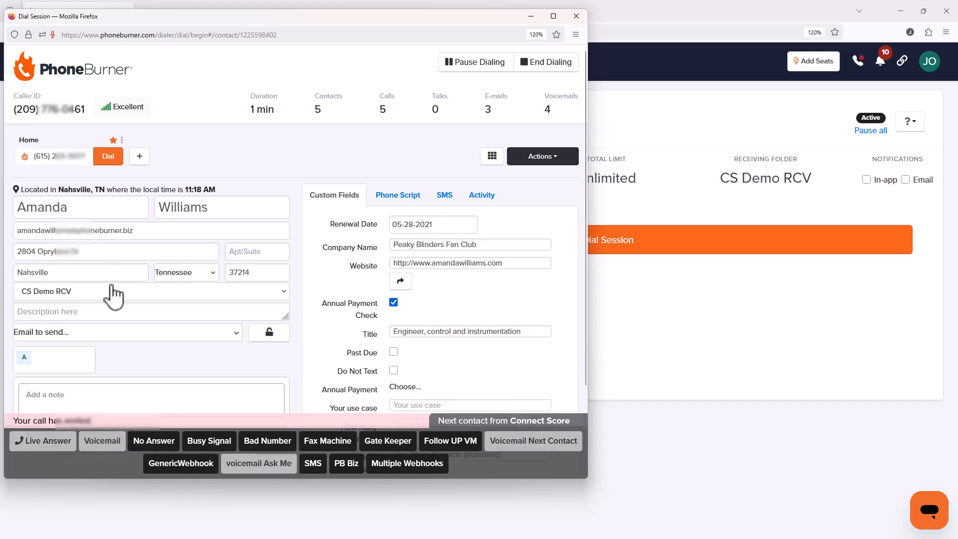
pyautogui.click(102, 441)
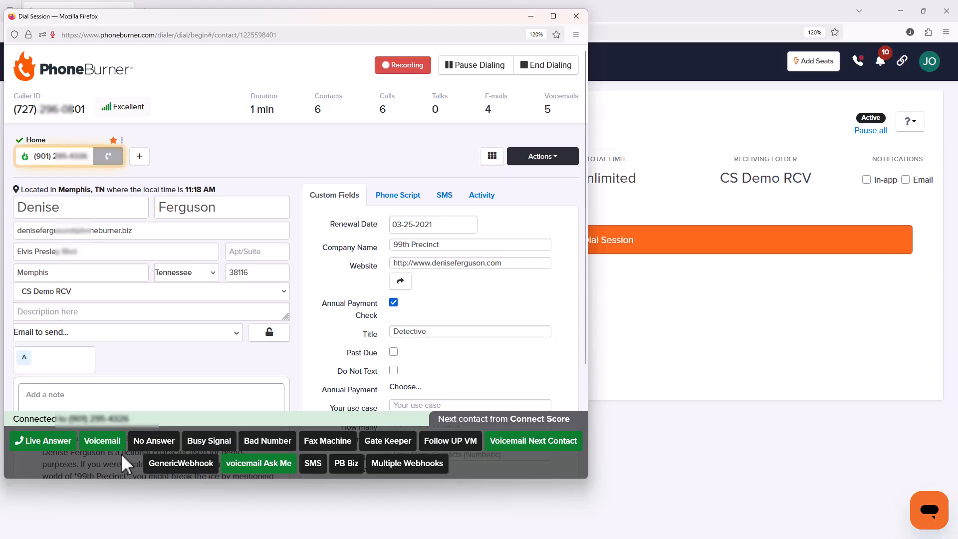
pyautogui.click(114, 447)
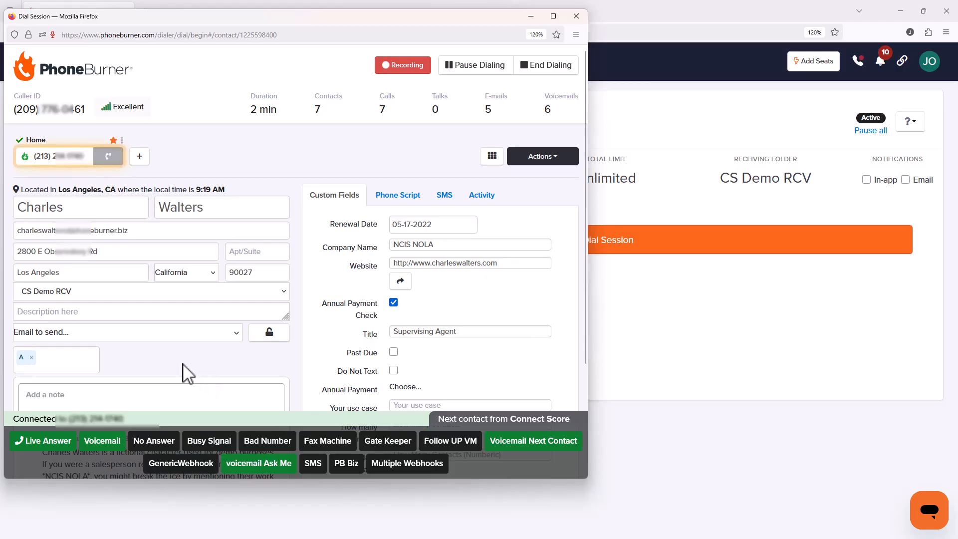
pyautogui.click(110, 441)
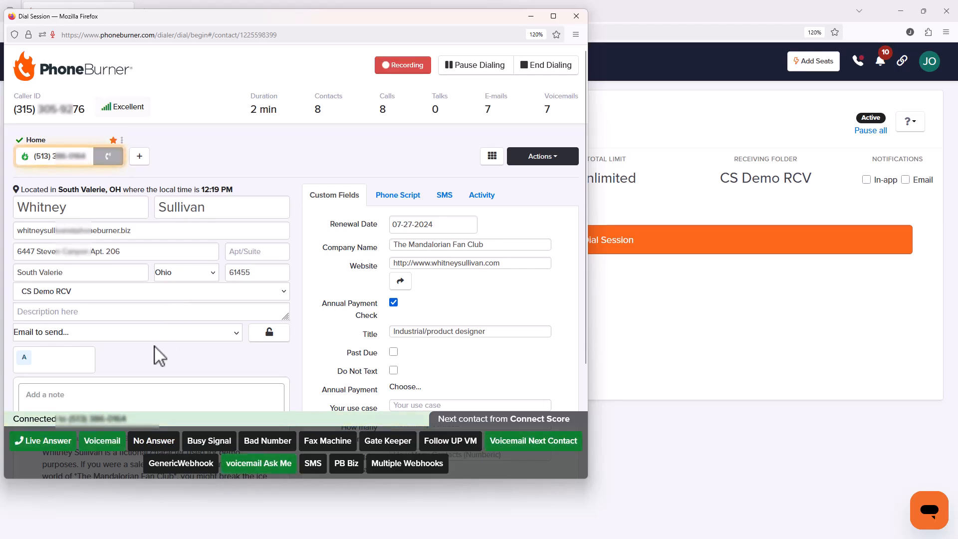
pyautogui.click(107, 440)
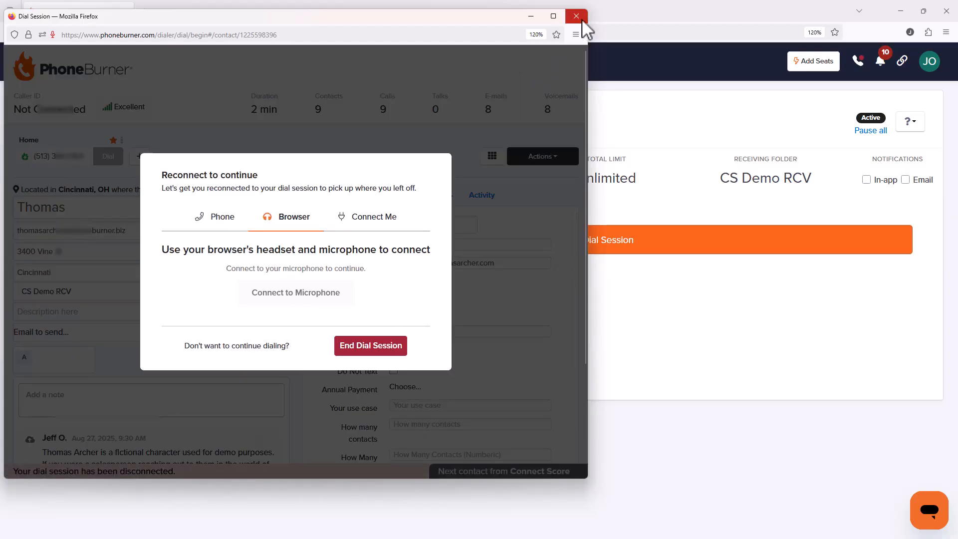
# Close the dial session window and refresh the Connect Score leadstream's available leads.
pyautogui.click(576, 16)
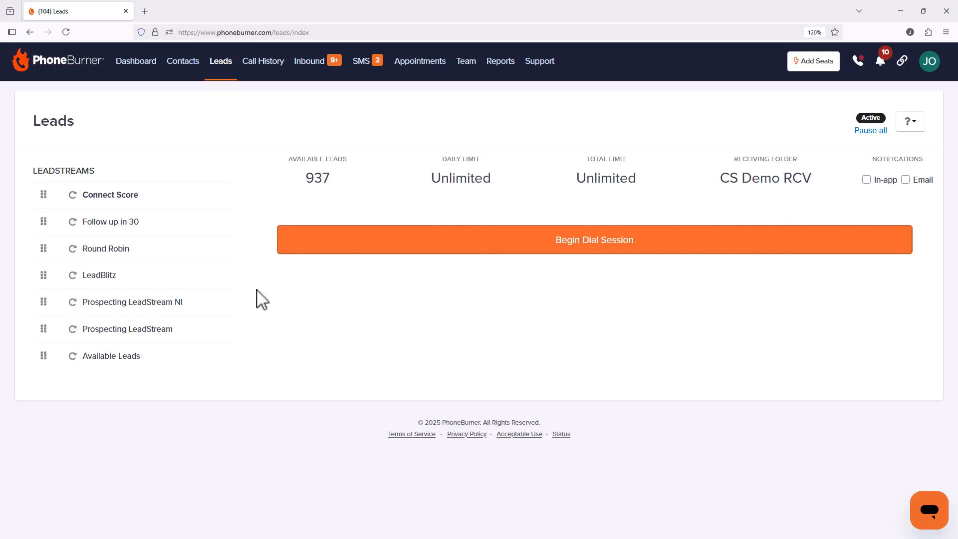
pyautogui.click(117, 199)
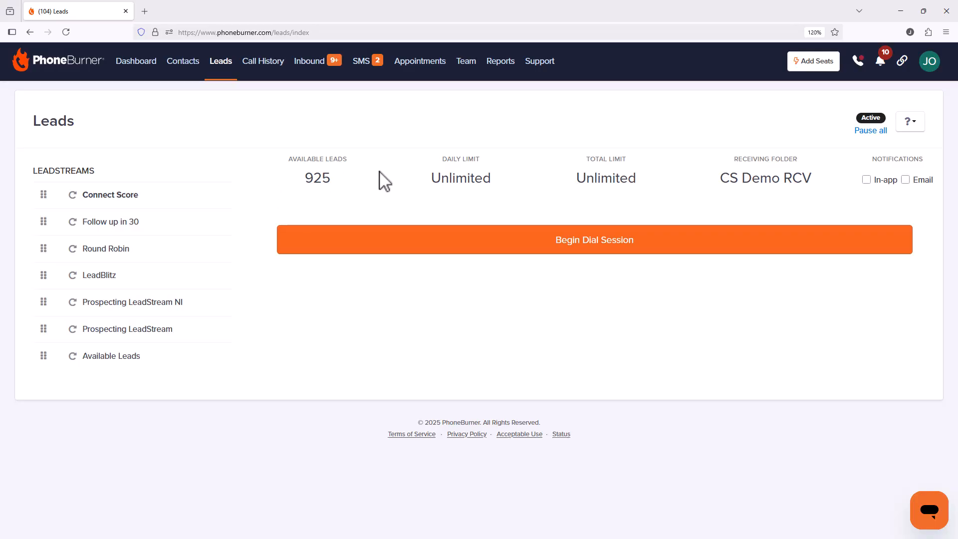
# Sort the CS Demo RCV folder's contacts by Last Call and open the first contact that has no last call.
pyautogui.click(194, 73)
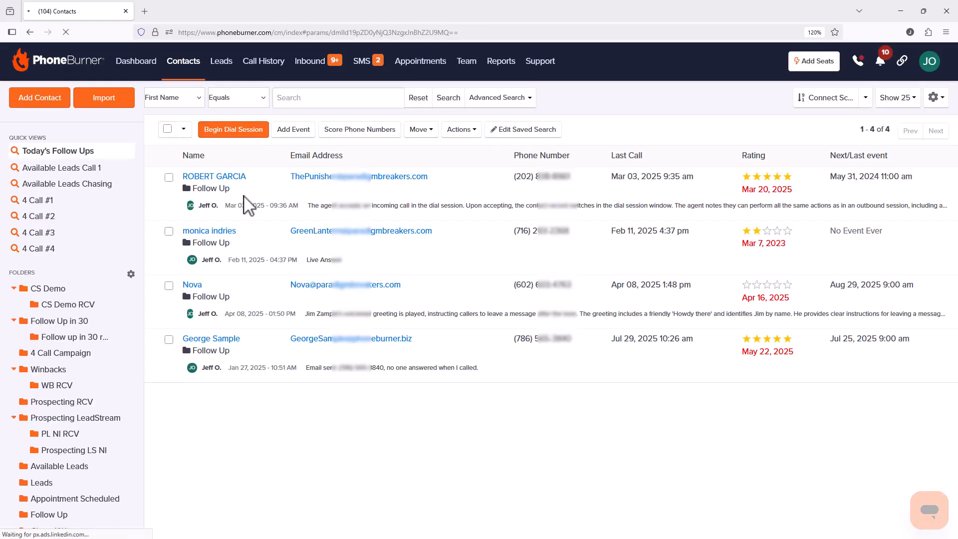
pyautogui.click(87, 308)
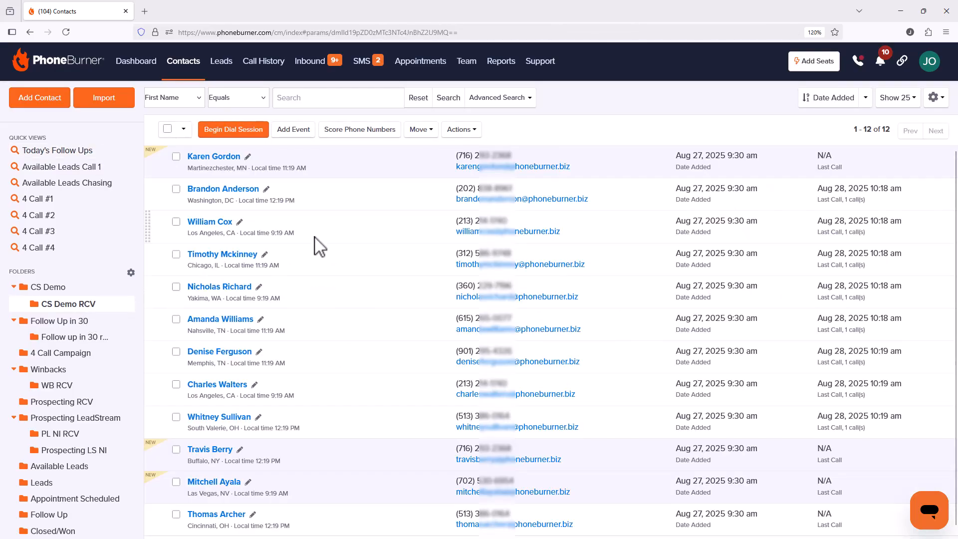
pyautogui.click(865, 98)
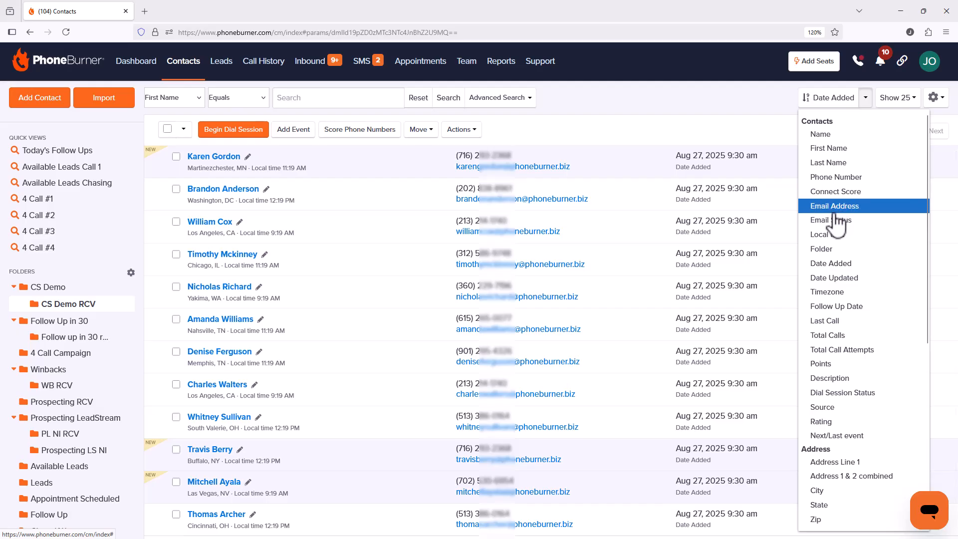
pyautogui.click(832, 320)
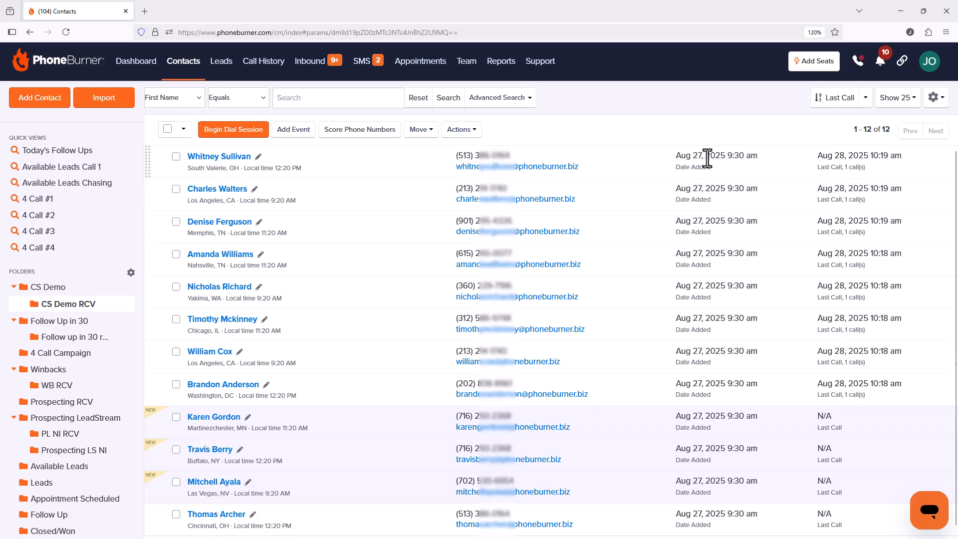
pyautogui.scroll(-1, 714, 256)
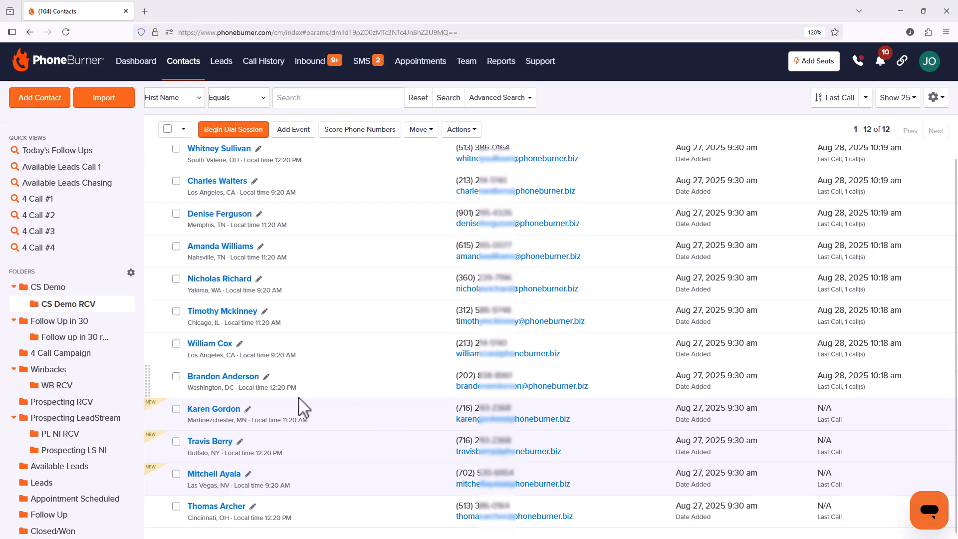
pyautogui.click(204, 411)
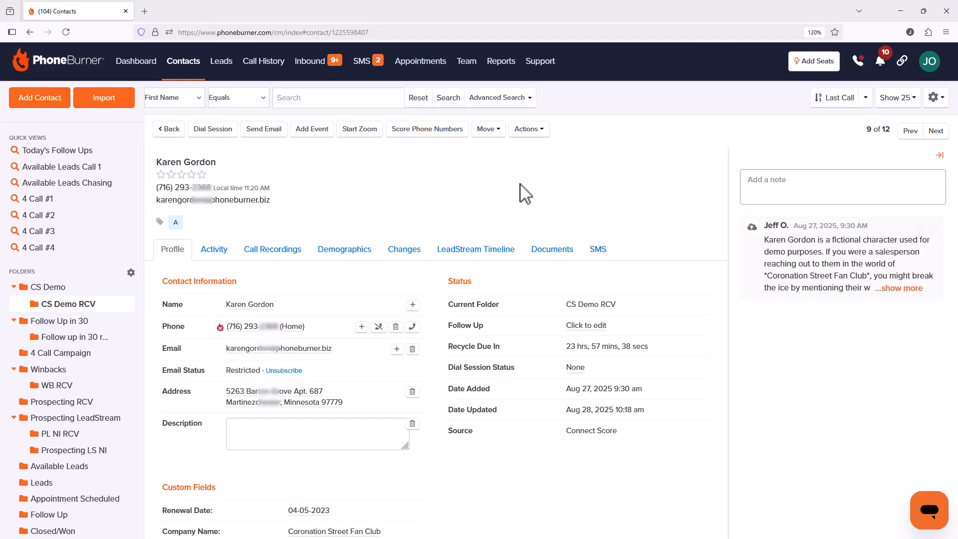
# Start an advanced contact search and restrict which folder it includes.
pyautogui.click(500, 99)
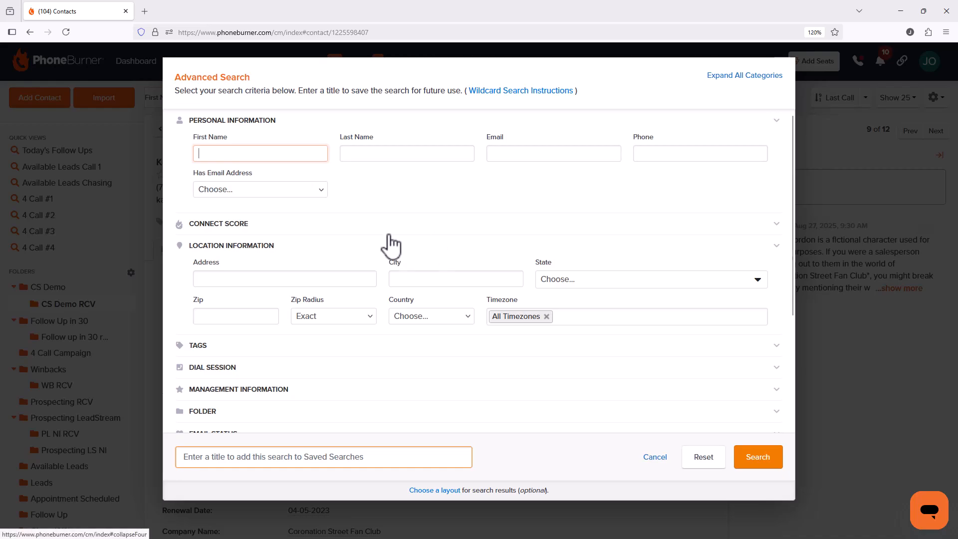
pyautogui.scroll(-5, 379, 243)
pyautogui.click(263, 250)
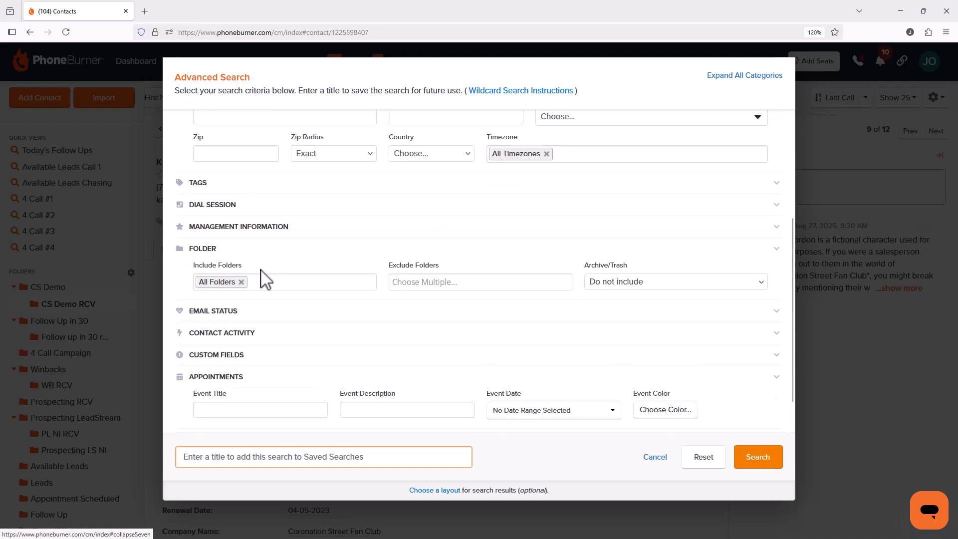
pyautogui.click(262, 280)
pyautogui.click(252, 310)
pyautogui.scroll(5, 256, 299)
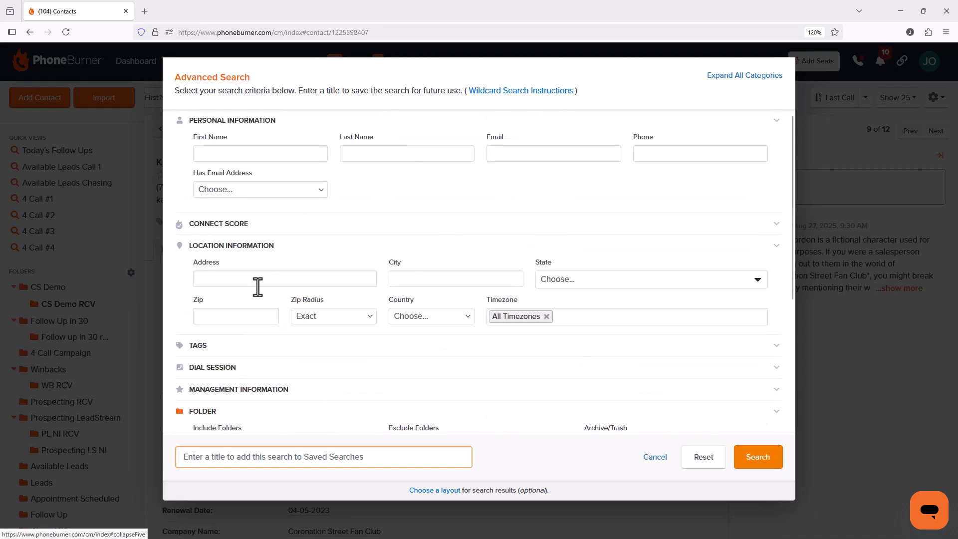
# Limit the advanced search to contacts with Connect Scores only and High Quality, and run it.
pyautogui.click(247, 232)
pyautogui.click(441, 292)
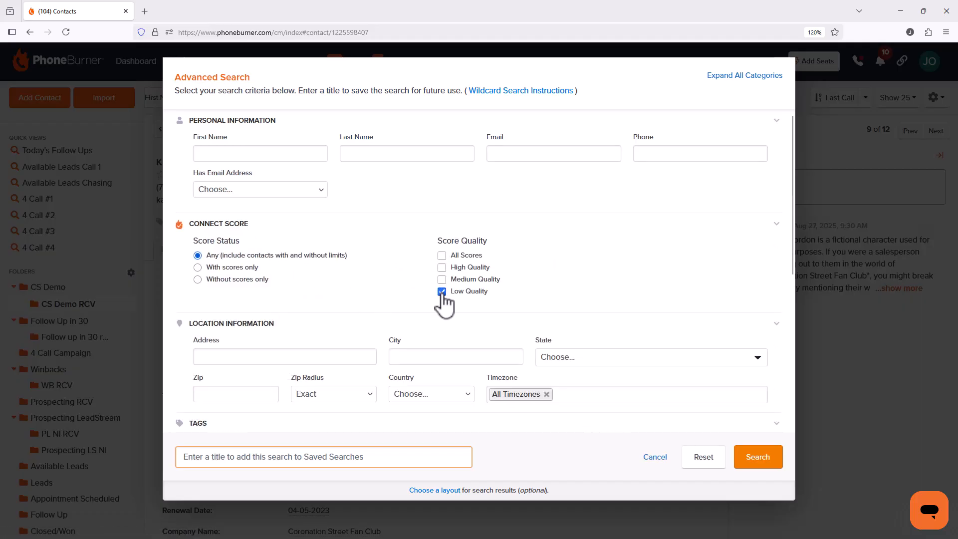
pyautogui.click(441, 267)
pyautogui.click(441, 292)
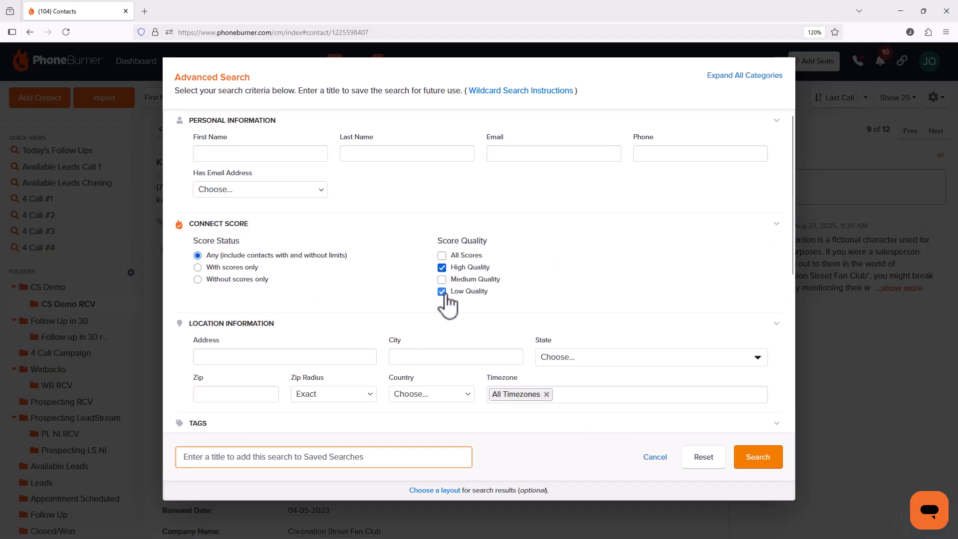
pyautogui.click(244, 267)
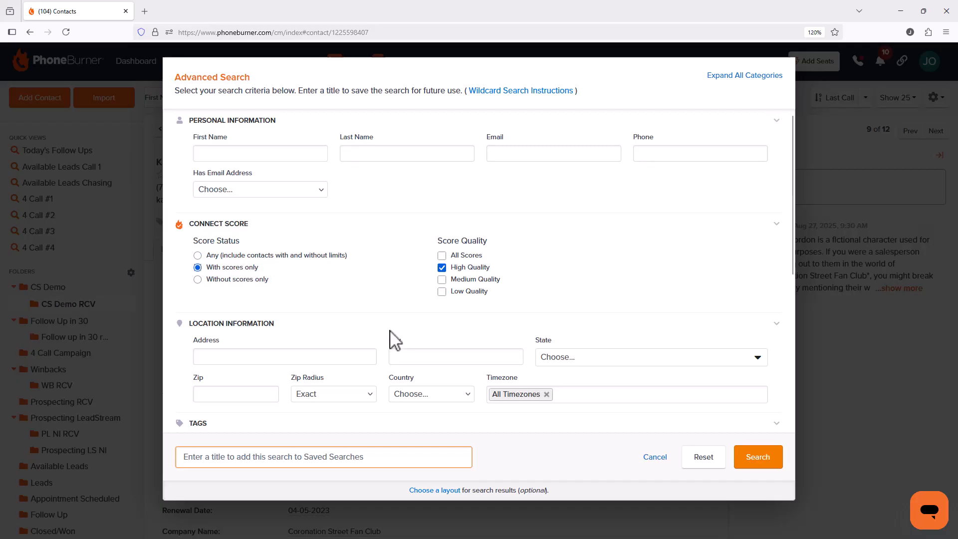
pyautogui.click(750, 458)
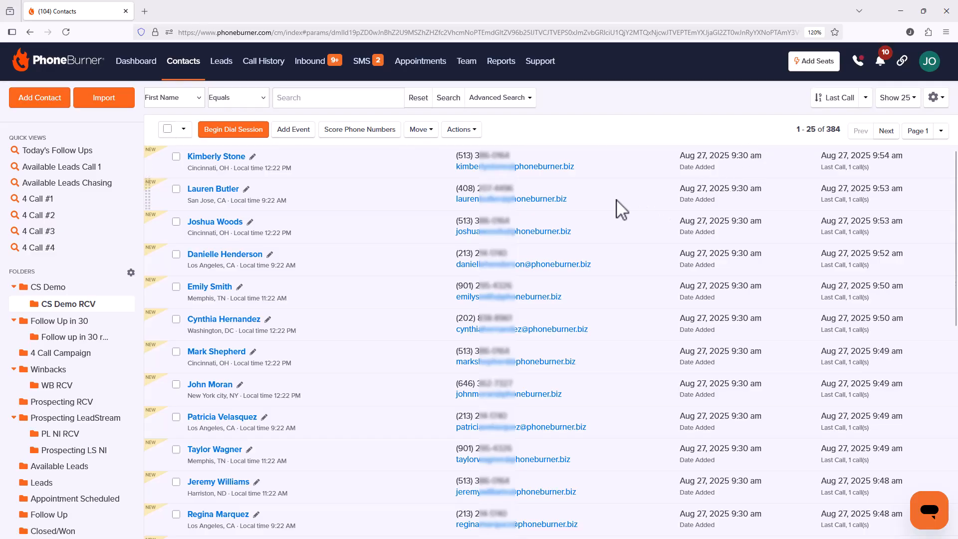
# Select all contacts on the first results page and add the tag "Augh 2025 High" to them.
pyautogui.click(476, 139)
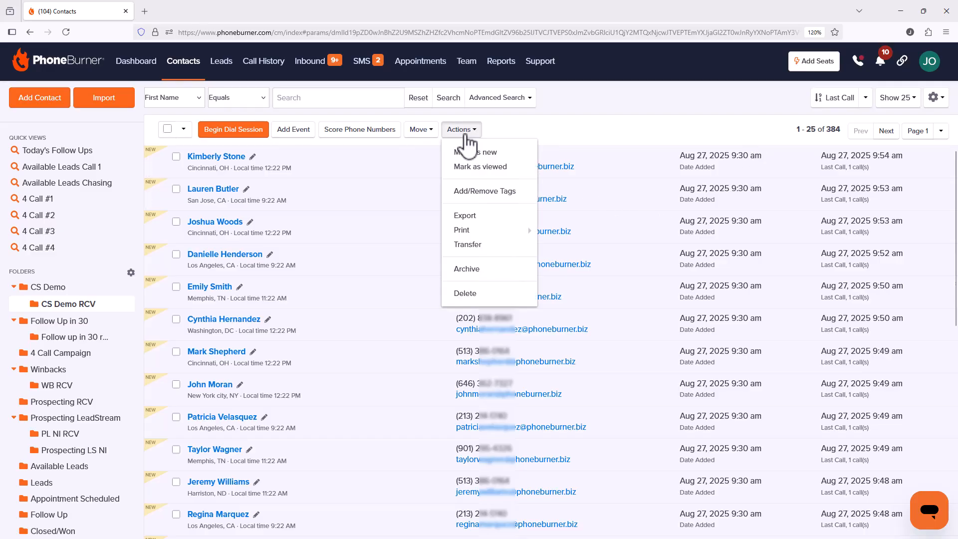
pyautogui.click(168, 129)
pyautogui.click(533, 130)
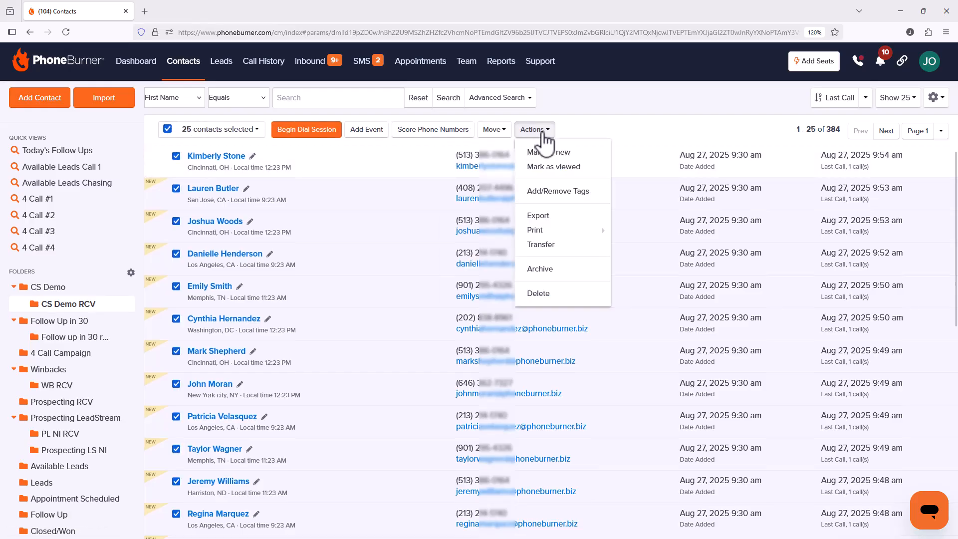
pyautogui.click(551, 200)
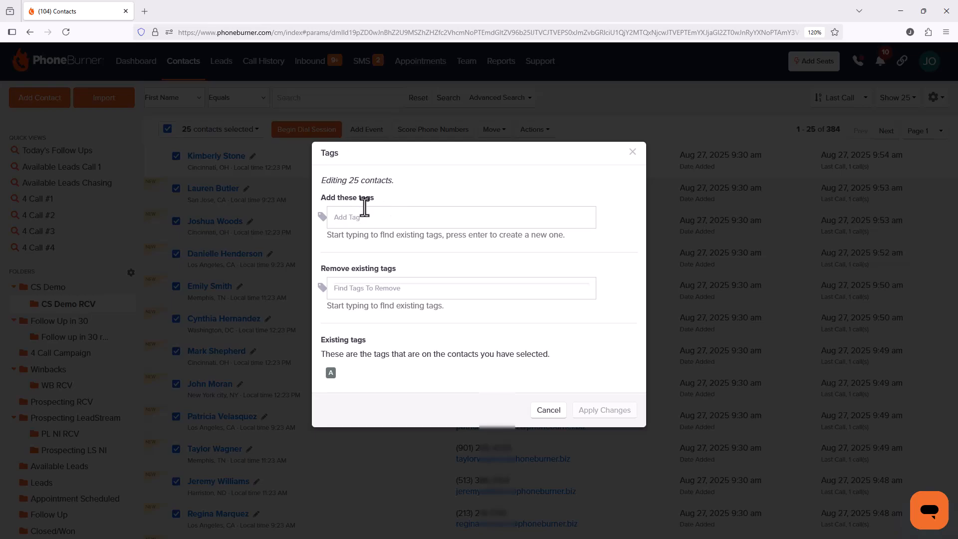
pyautogui.write('Auugh 2025 High')
pyautogui.press('Return')
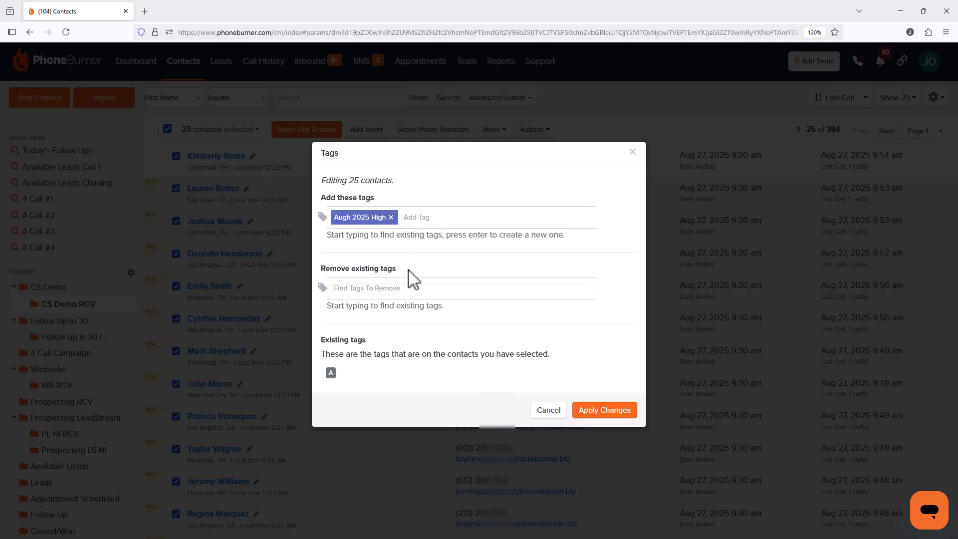
pyautogui.click(609, 414)
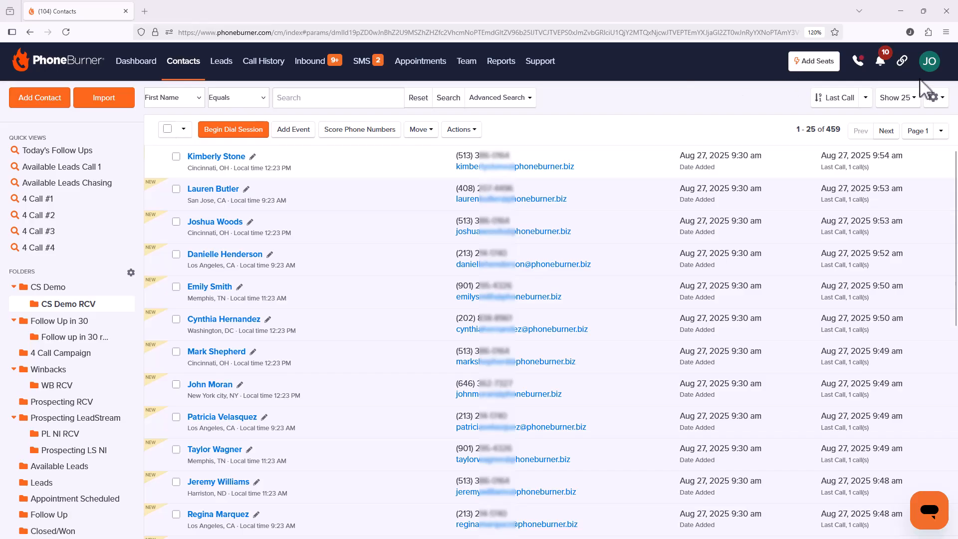
# Open the Connect Scores page in the Dial Sessions settings and examine the monthly usage and Score & Skip Calls threshold.
pyautogui.click(937, 74)
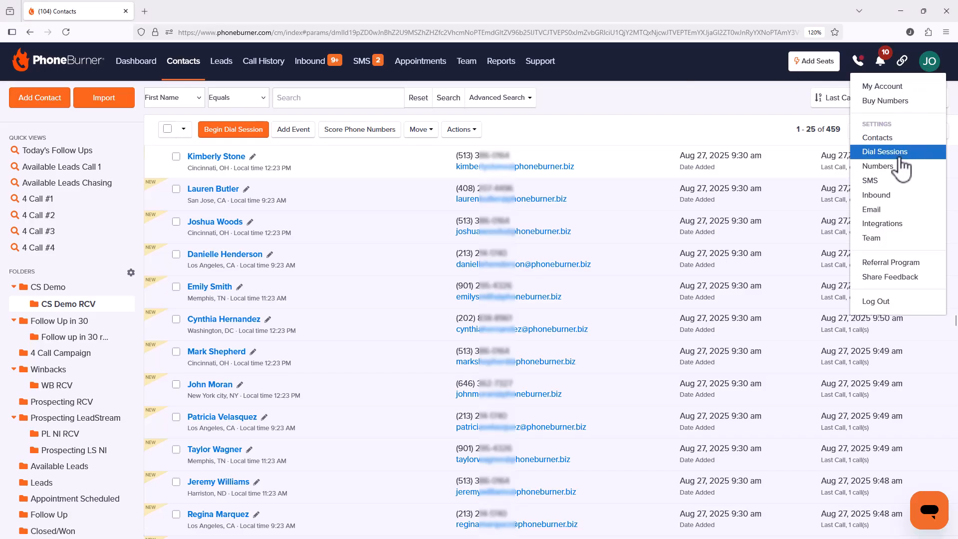
pyautogui.click(884, 152)
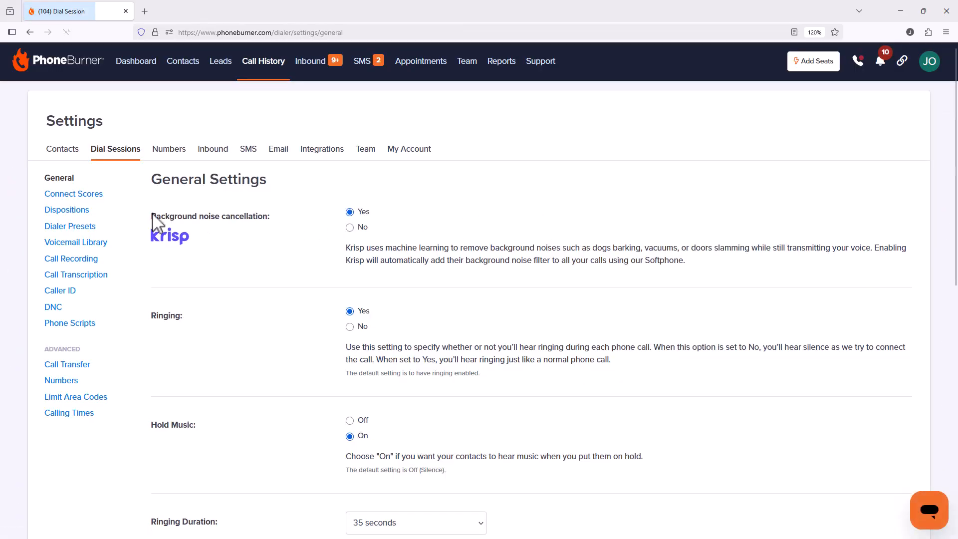
pyautogui.click(76, 194)
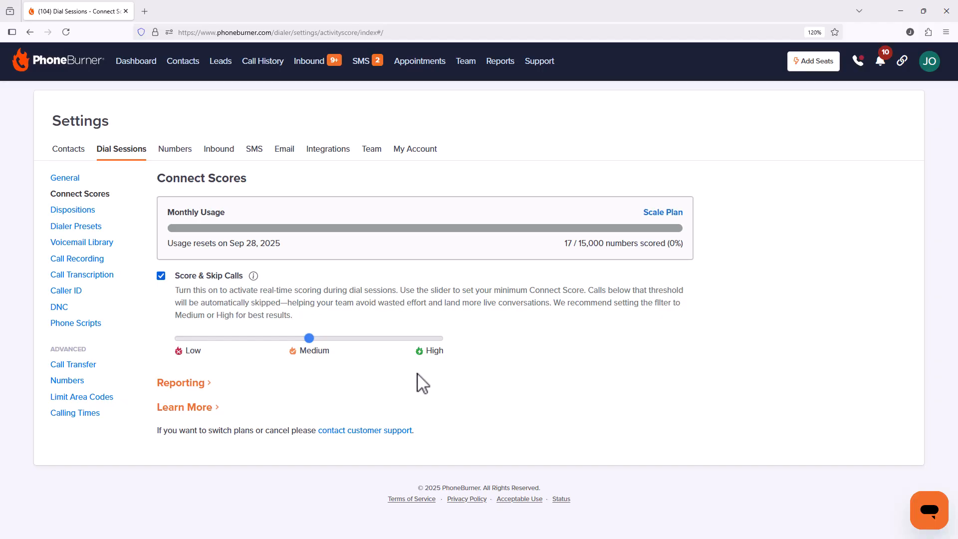
# Allow the team user listed directly below the admin to override the Connect Score threshold in their permissions.
pyautogui.click(371, 149)
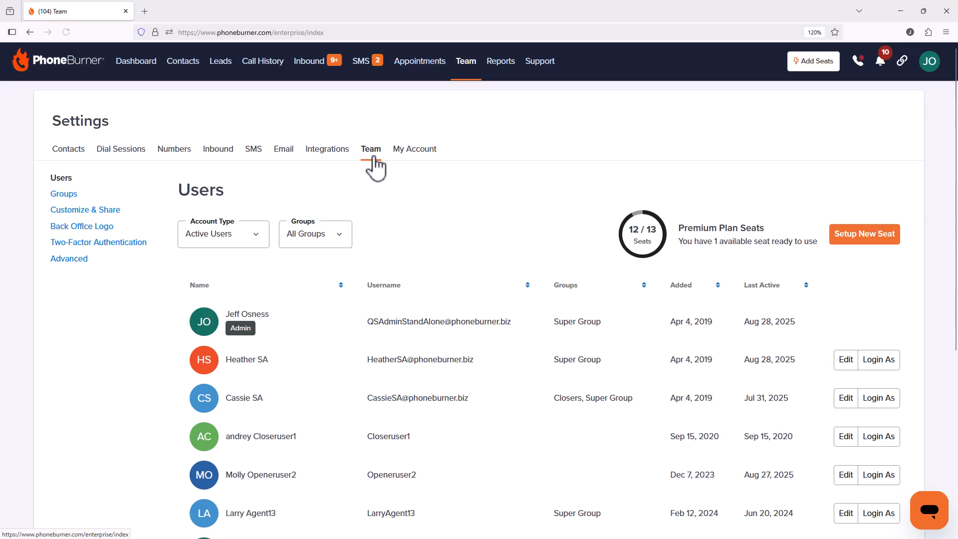
pyautogui.scroll(-3, 415, 260)
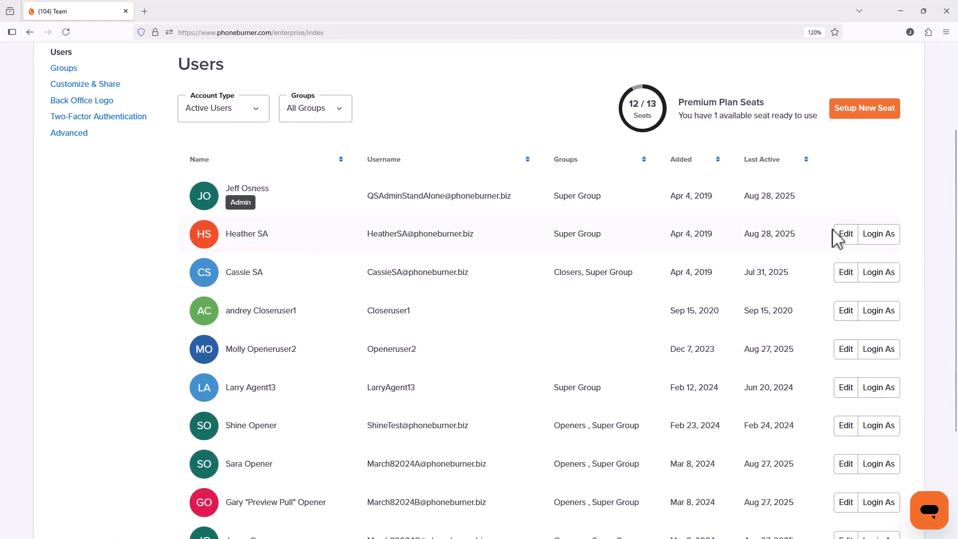
pyautogui.click(842, 238)
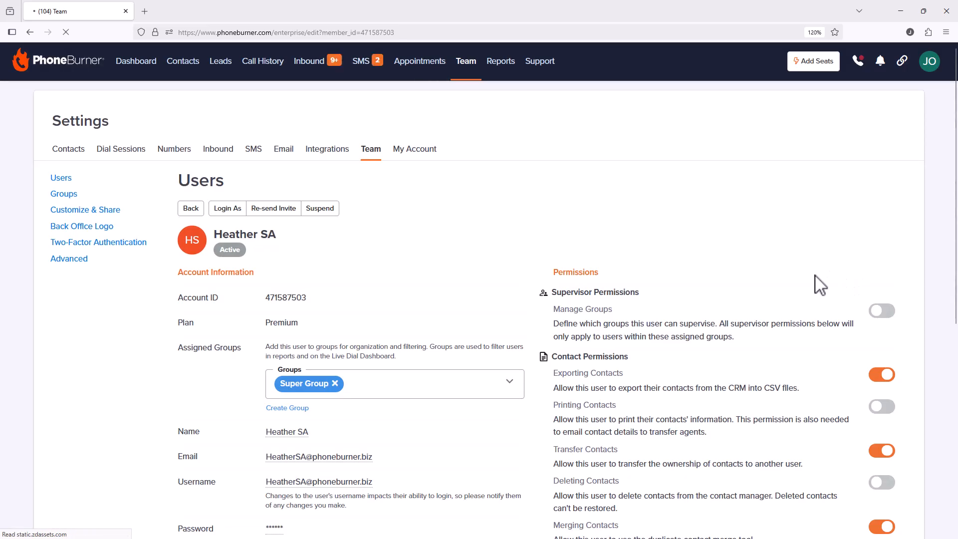
pyautogui.scroll(-6, 655, 204)
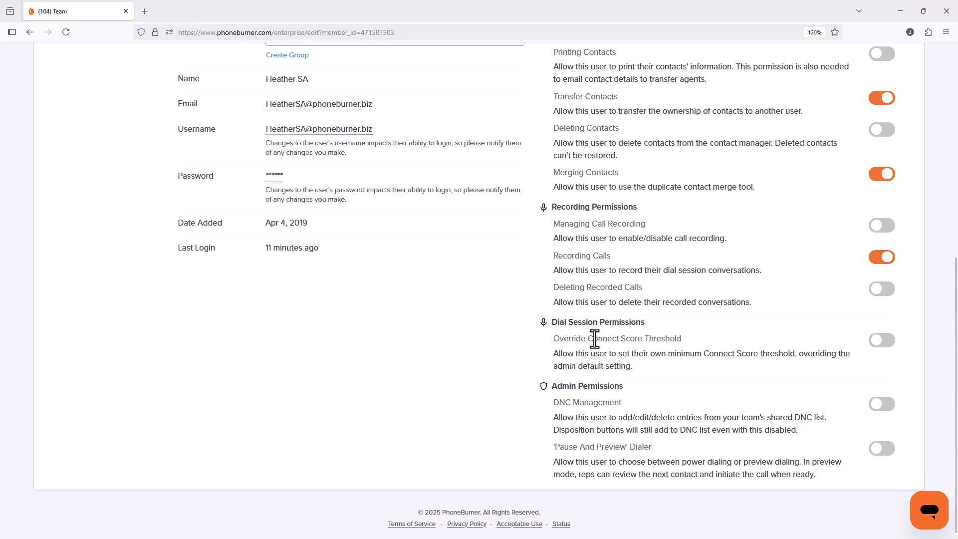
pyautogui.click(883, 342)
pyautogui.scroll(7, 753, 329)
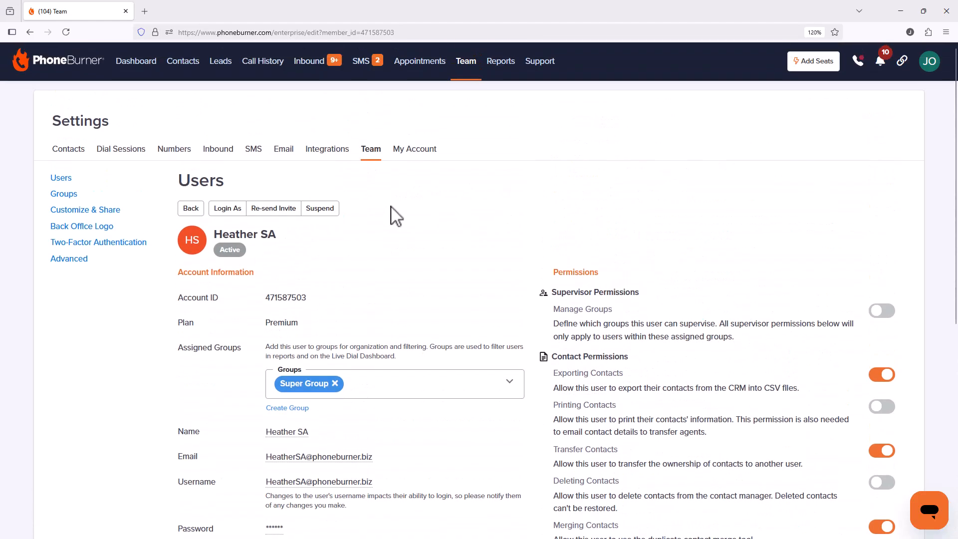
# Log in as that team member and open their Connect Scores page in the Dial Sessions settings.
pyautogui.click(225, 210)
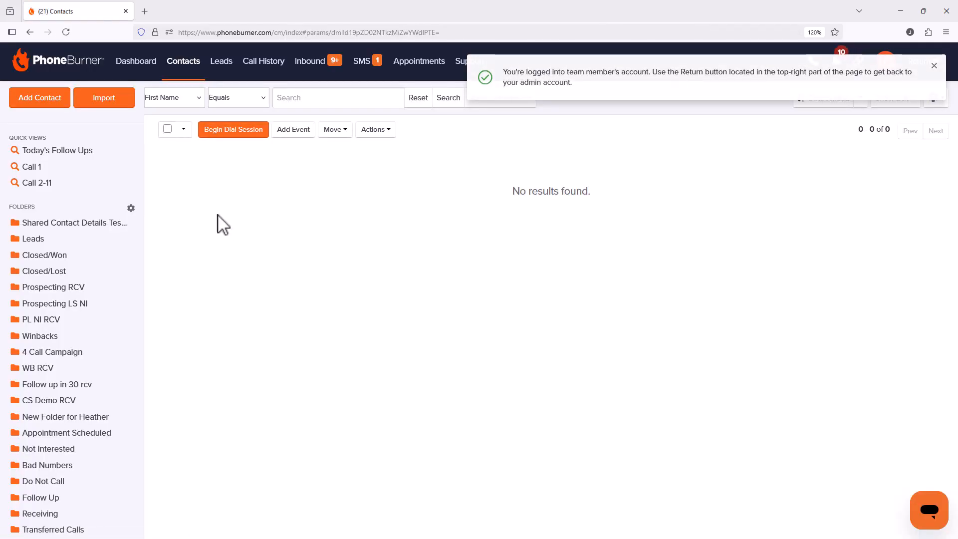
pyautogui.click(934, 66)
pyautogui.click(890, 59)
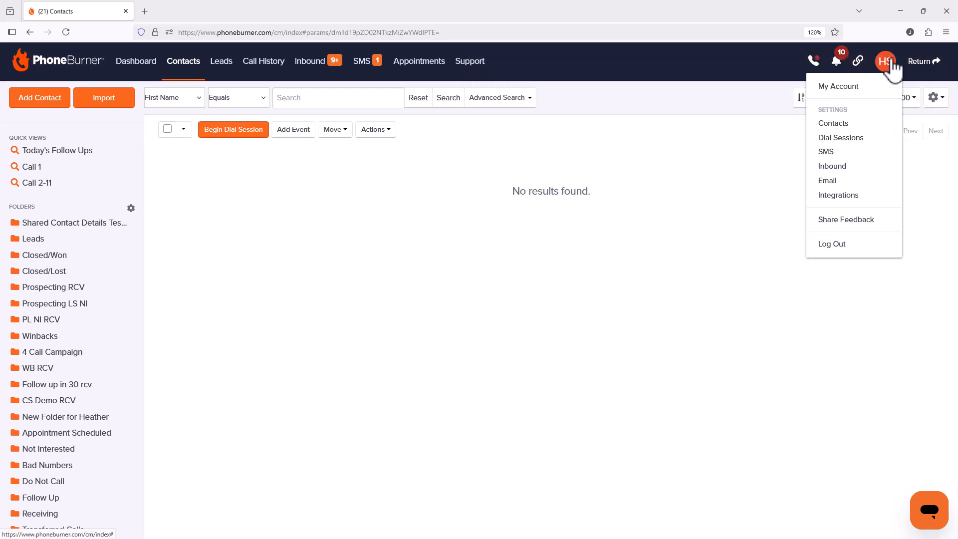
pyautogui.click(844, 139)
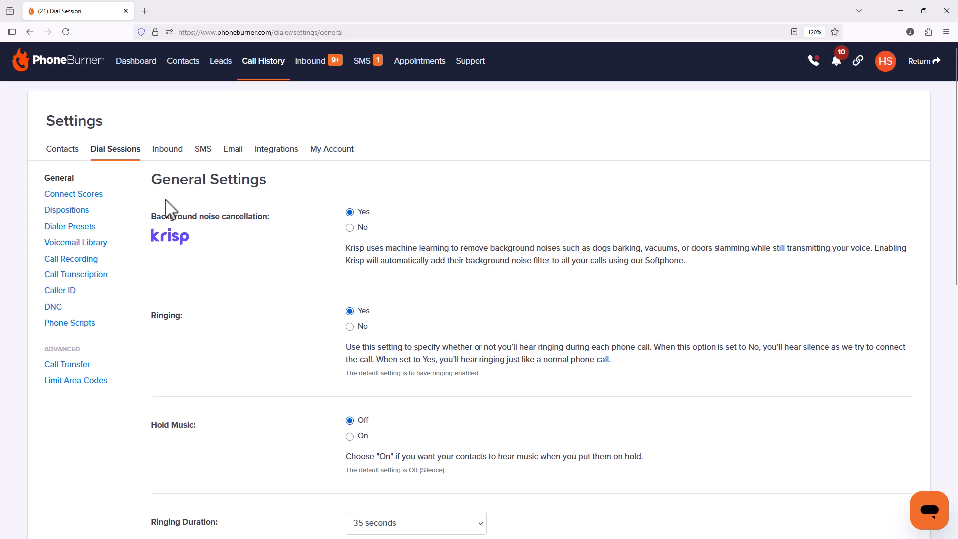
pyautogui.click(91, 196)
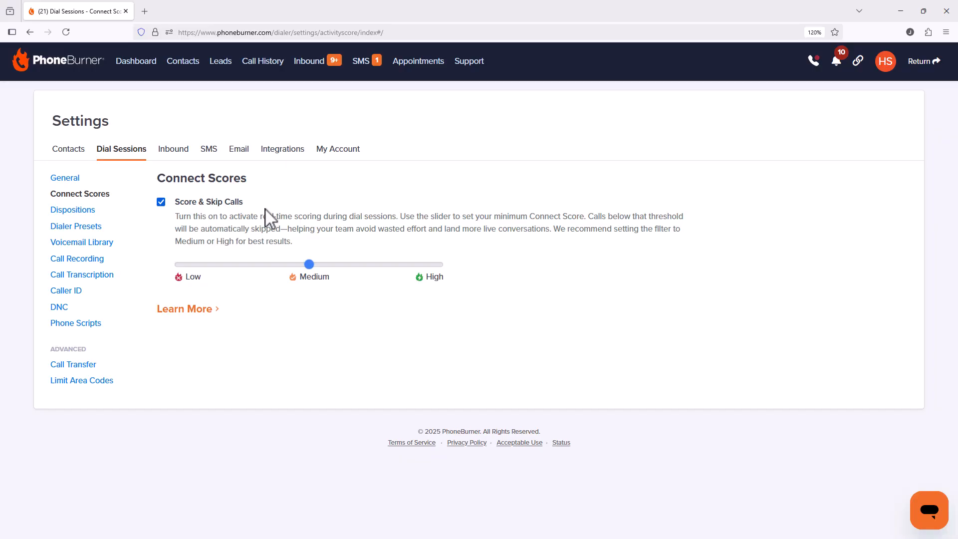
# Try switching Score & Skip Calls off and on, and moving the minimum score threshold to Low and back toward Medium.
pyautogui.click(160, 202)
pyautogui.click(161, 202)
pyautogui.moveTo(308, 264); pyautogui.dragTo(186, 274)
pyautogui.moveTo(180, 265); pyautogui.dragTo(271, 259)
# Return to the admin account and open the ARMOR dashboard.
pyautogui.click(920, 69)
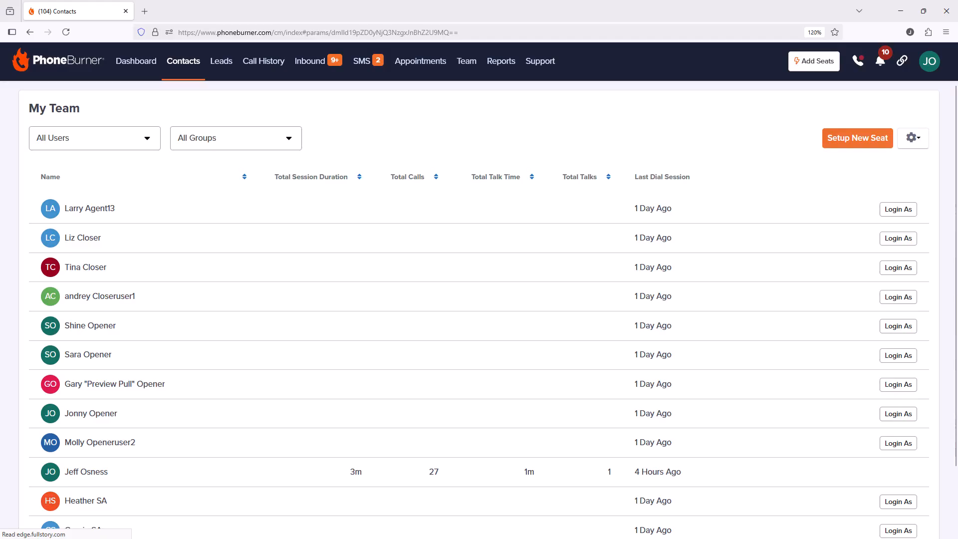
pyautogui.click(141, 61)
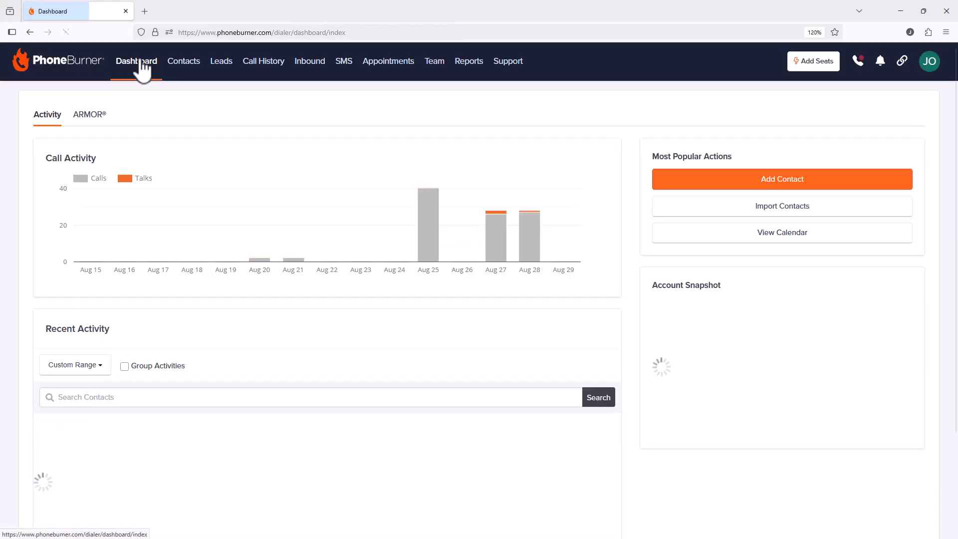
pyautogui.click(92, 114)
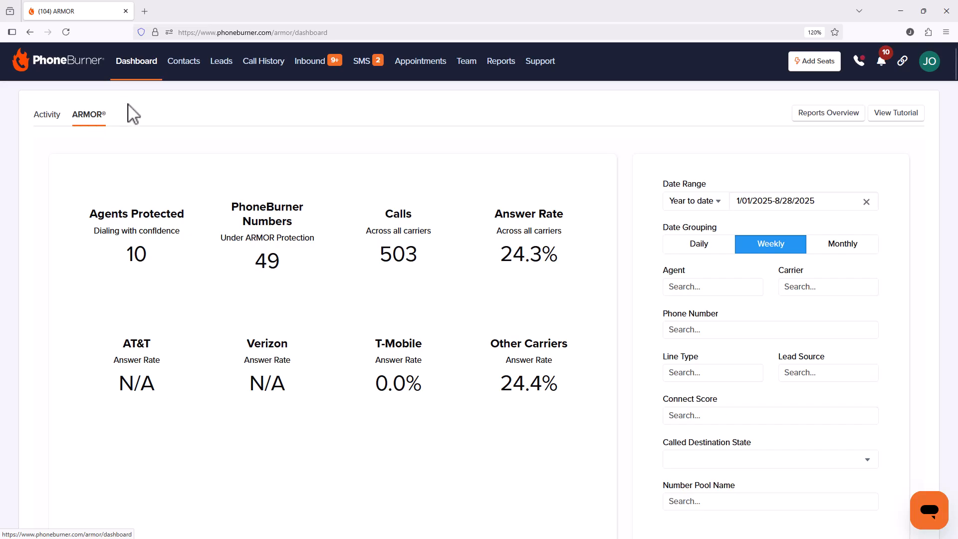
# Filter the ARMOR dashboard to the HIGH Connect Score and examine its call totals and answer rates.
pyautogui.scroll(-2, 551, 197)
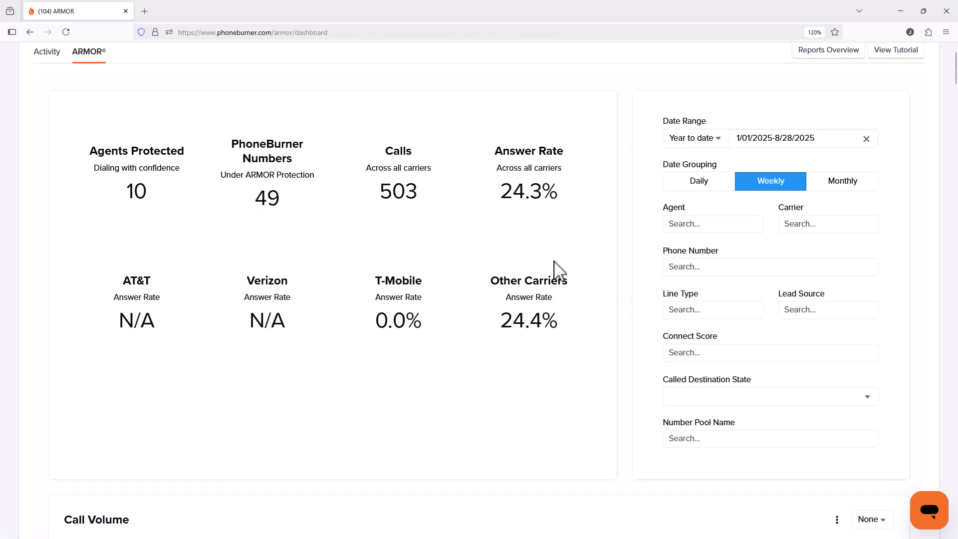
pyautogui.click(684, 357)
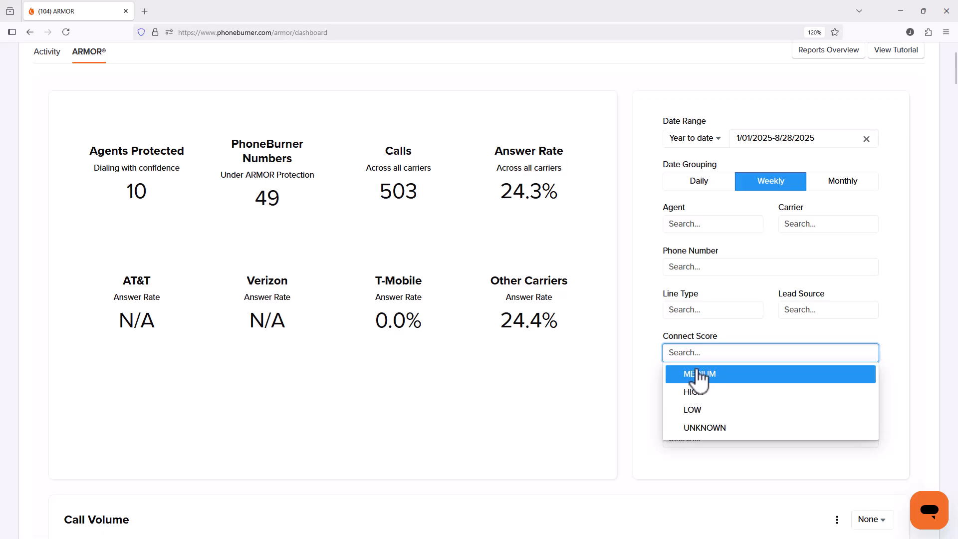
pyautogui.click(718, 396)
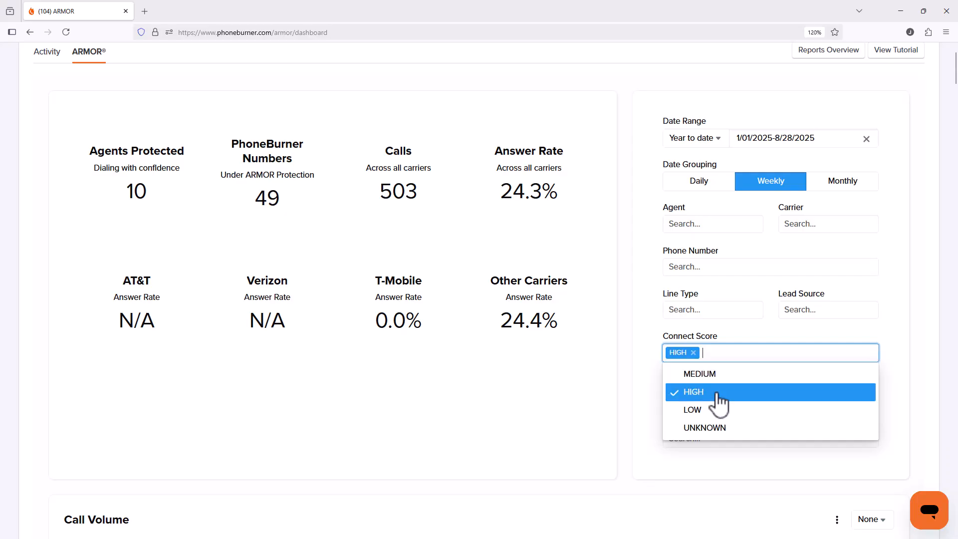
pyautogui.click(885, 339)
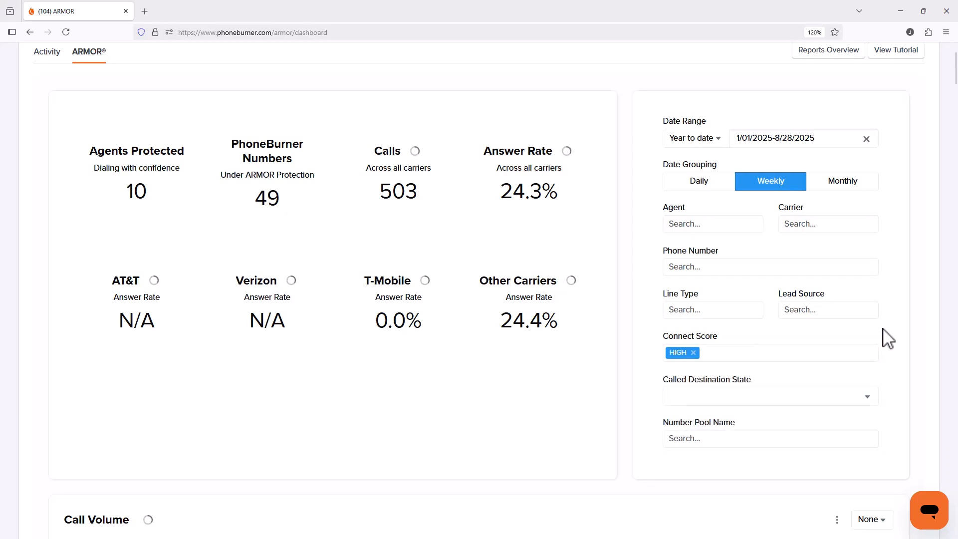
pyautogui.scroll(2, 879, 359)
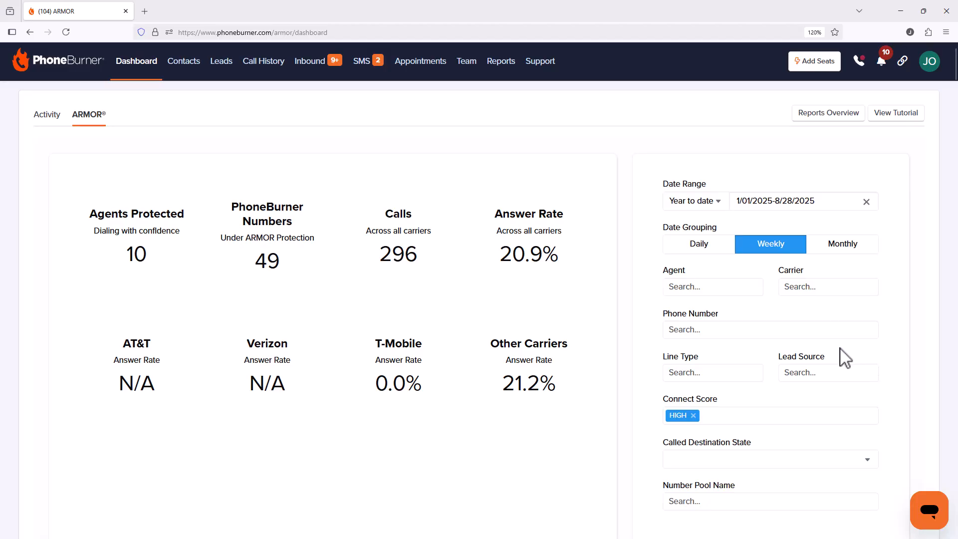
pyautogui.scroll(-2, 589, 343)
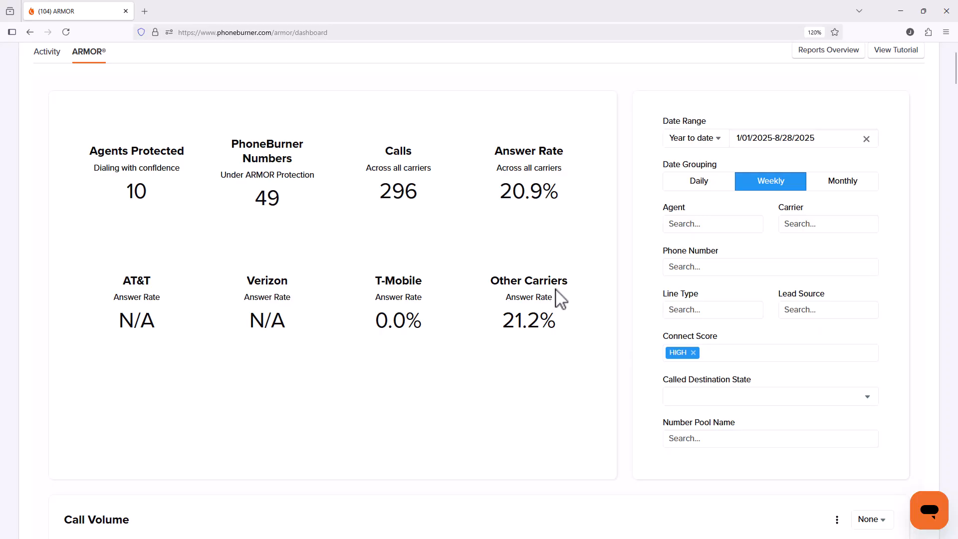
pyautogui.scroll(-2, 554, 289)
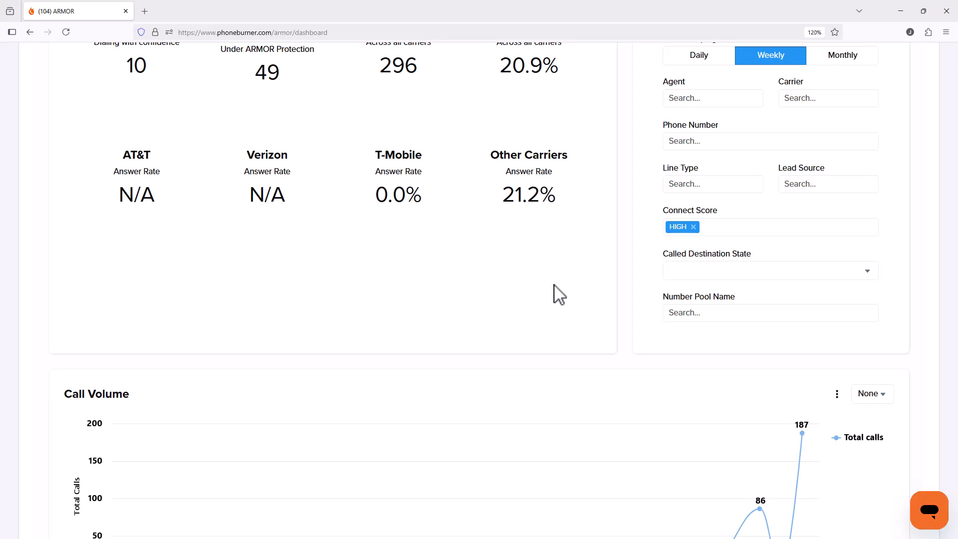
pyautogui.scroll(3, 558, 288)
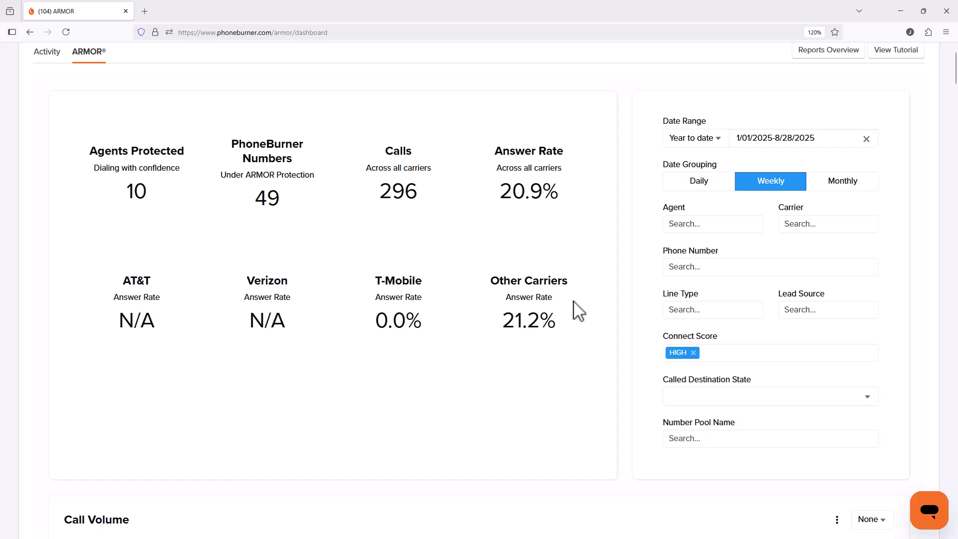
# Remove the HIGH Connect Score filter and break the Call Volume chart down by Connect Score.
pyautogui.click(693, 352)
pyautogui.click(892, 322)
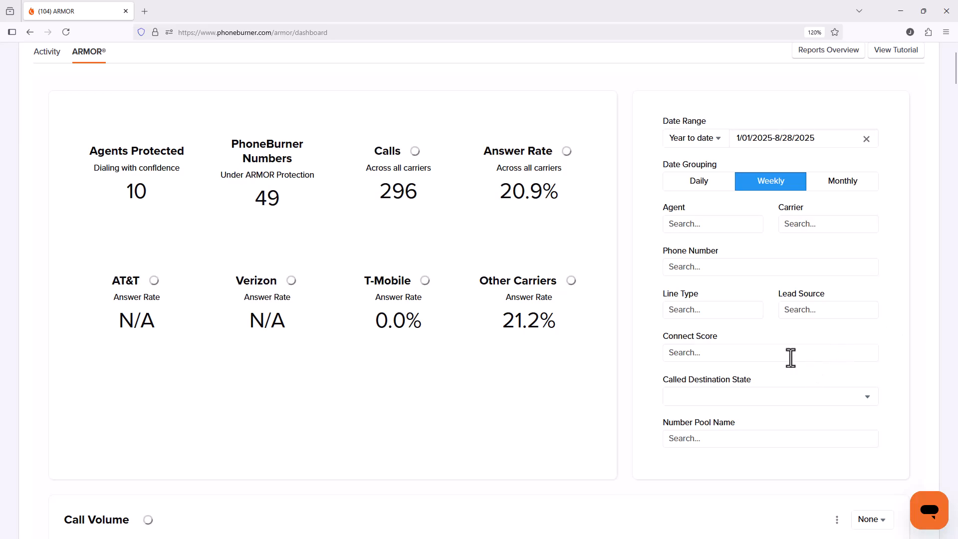
pyautogui.scroll(-6, 779, 319)
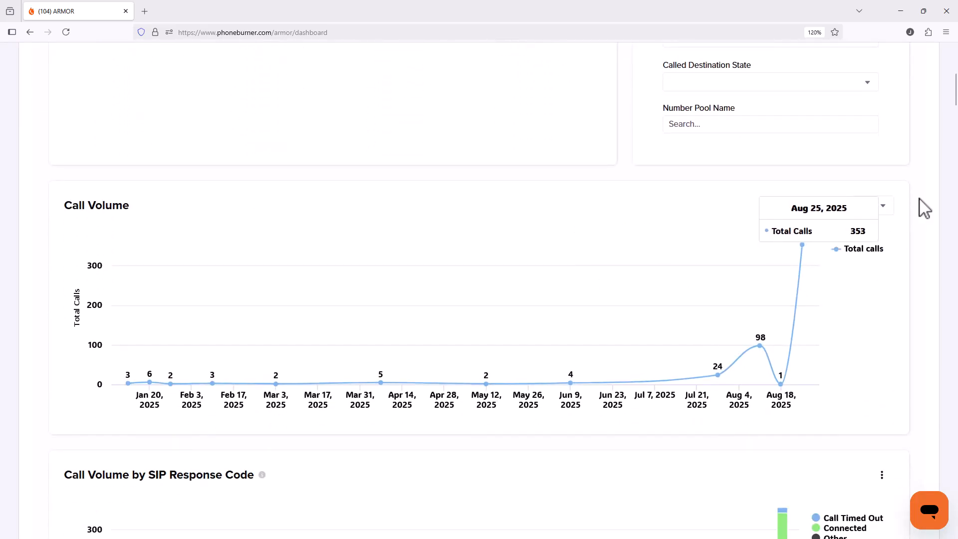
pyautogui.click(879, 208)
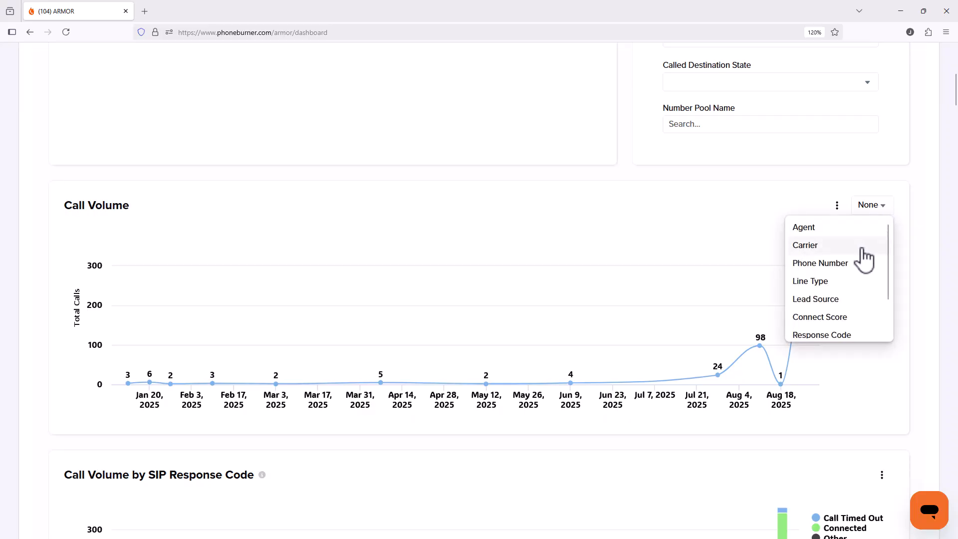
pyautogui.click(839, 320)
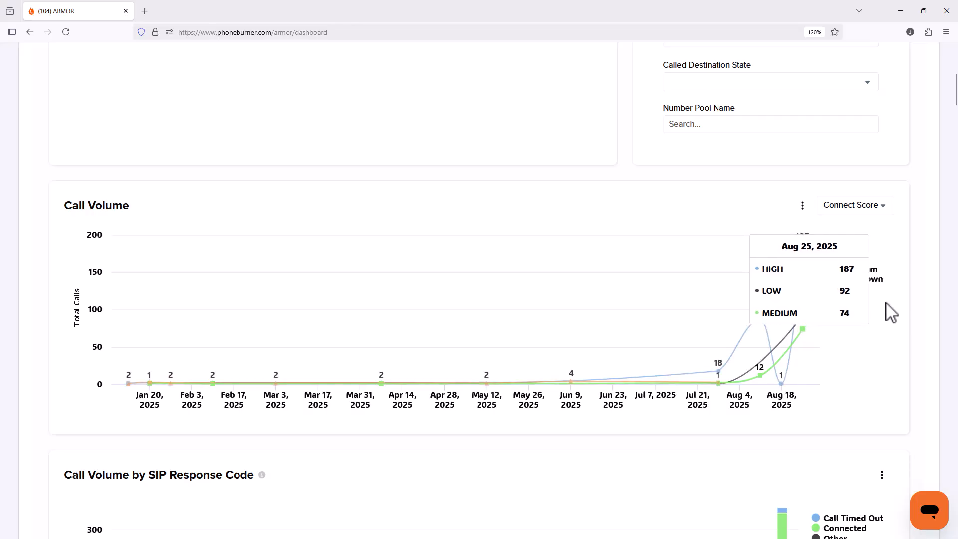
# Break the Unique Contacts Called chart down by Connect Score.
pyautogui.scroll(-5, 889, 310)
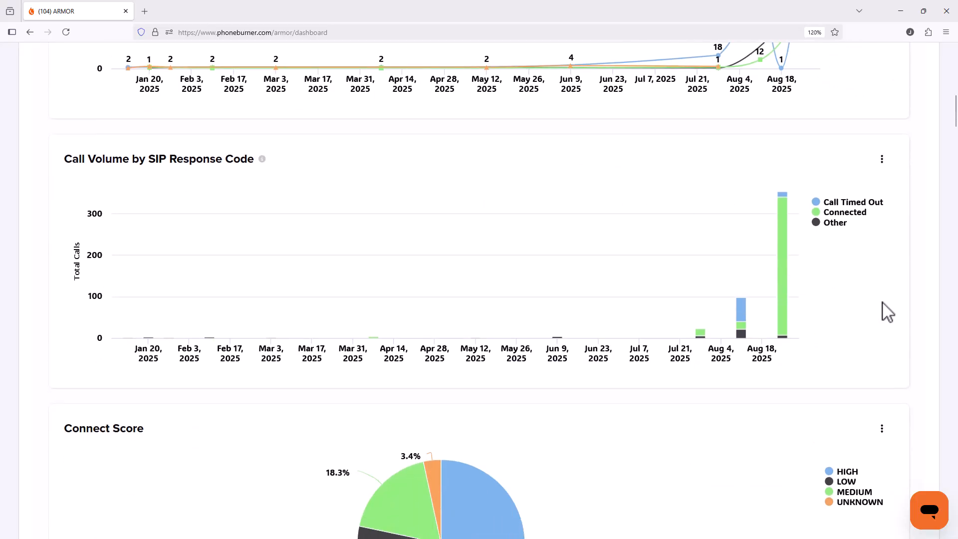
pyautogui.scroll(-5, 886, 310)
pyautogui.scroll(-5, 886, 312)
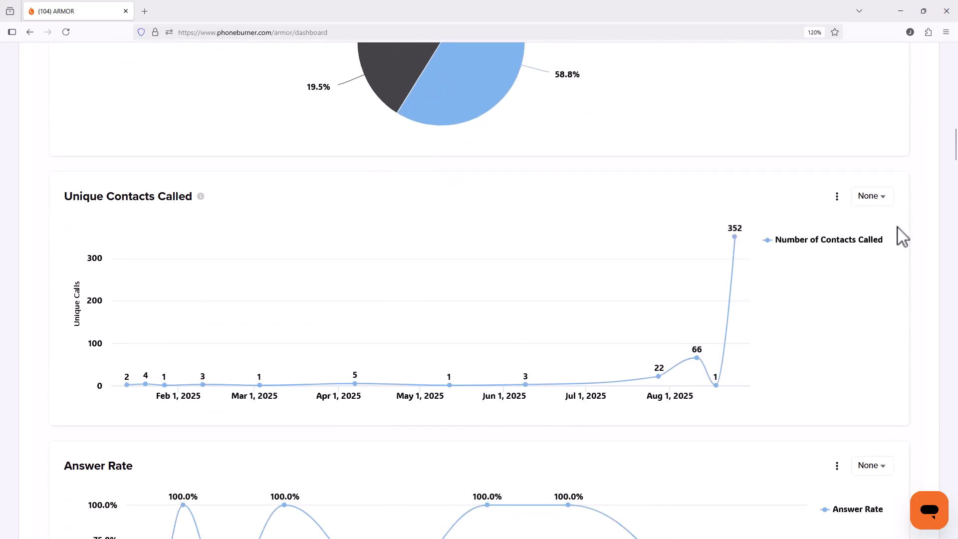
pyautogui.click(887, 200)
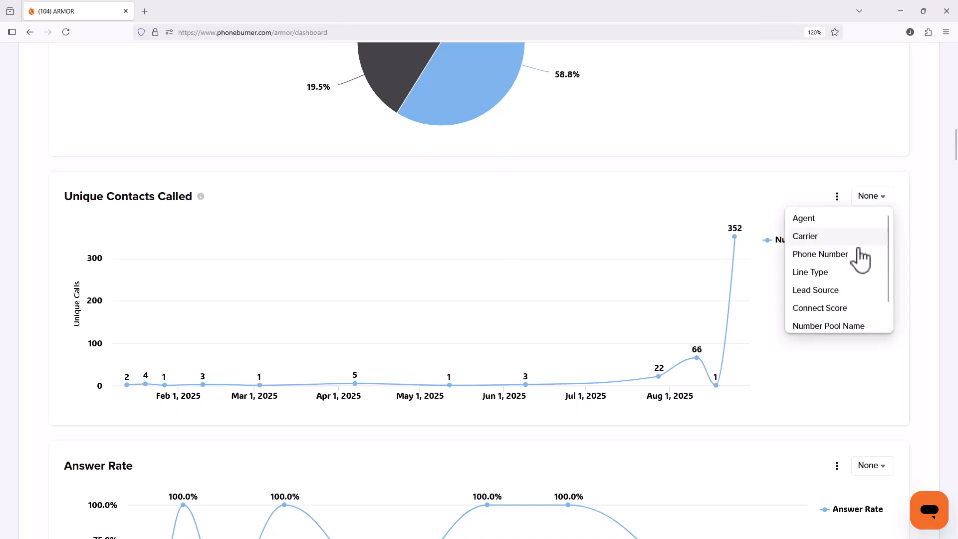
pyautogui.click(841, 311)
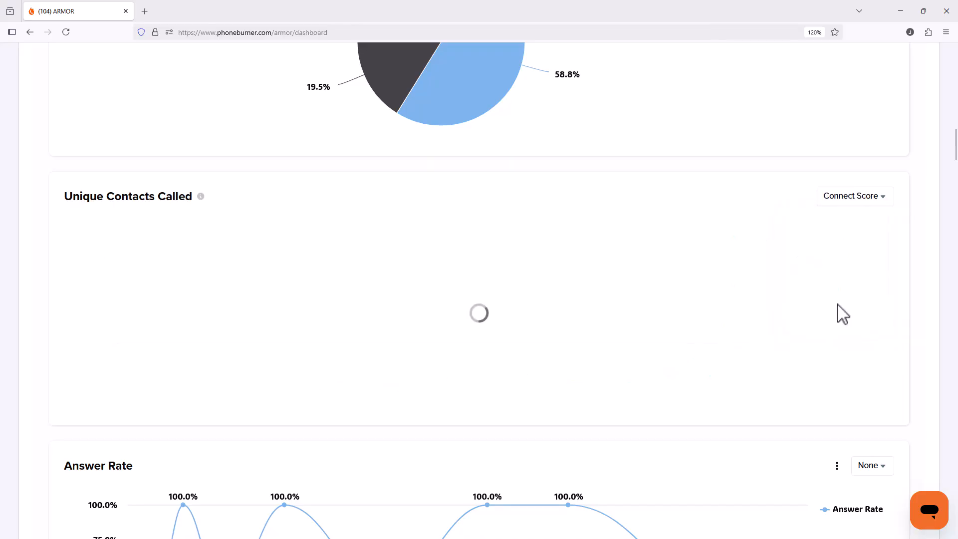
pyautogui.scroll(-1, 838, 313)
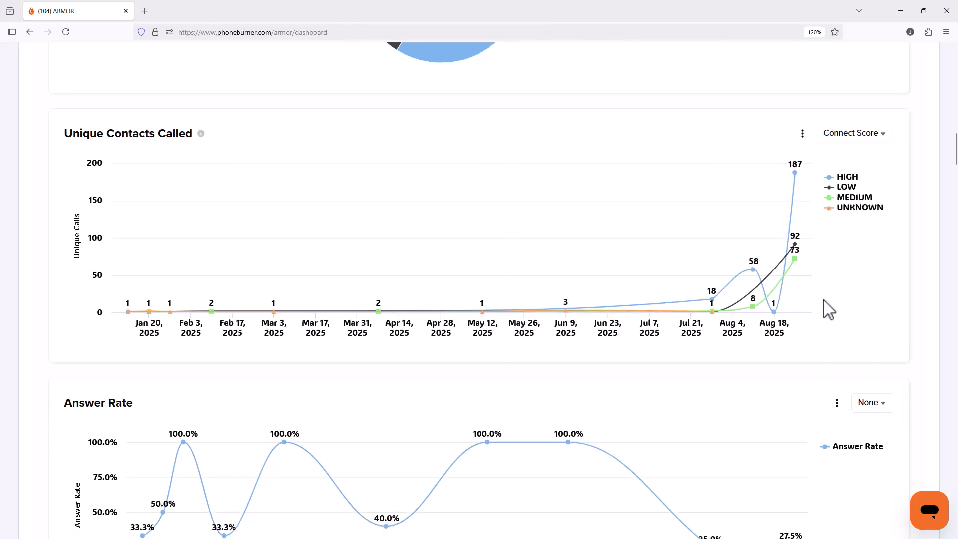
pyautogui.moveTo(798, 312)
# Break the Answer Rate chart down by Connect Score and examine the latest data points.
pyautogui.scroll(-2, 855, 310)
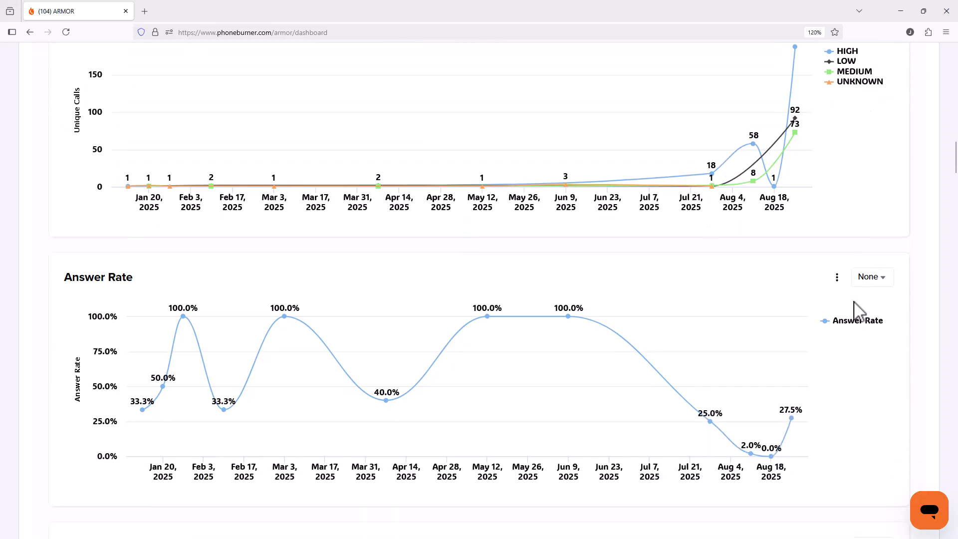
pyautogui.scroll(1, 855, 310)
pyautogui.scroll(-3, 855, 311)
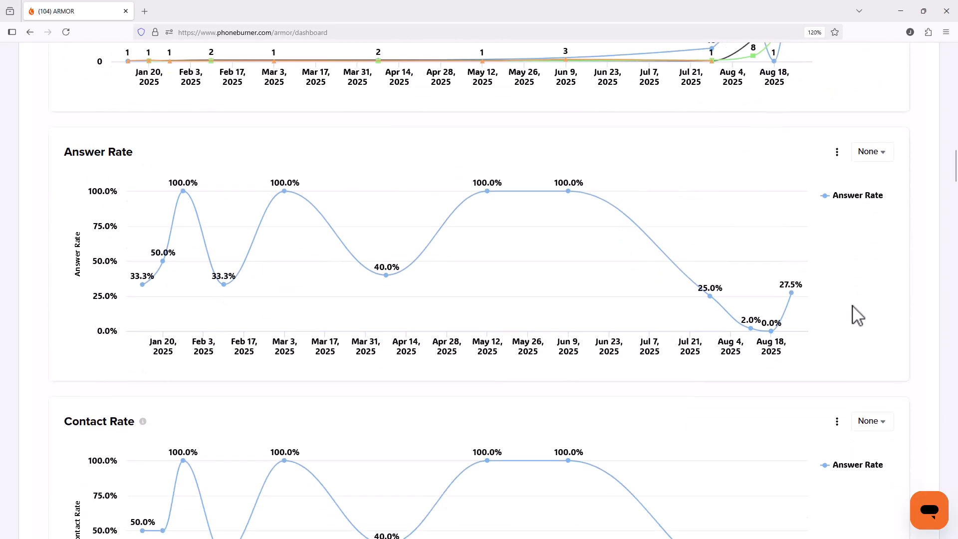
pyautogui.click(883, 154)
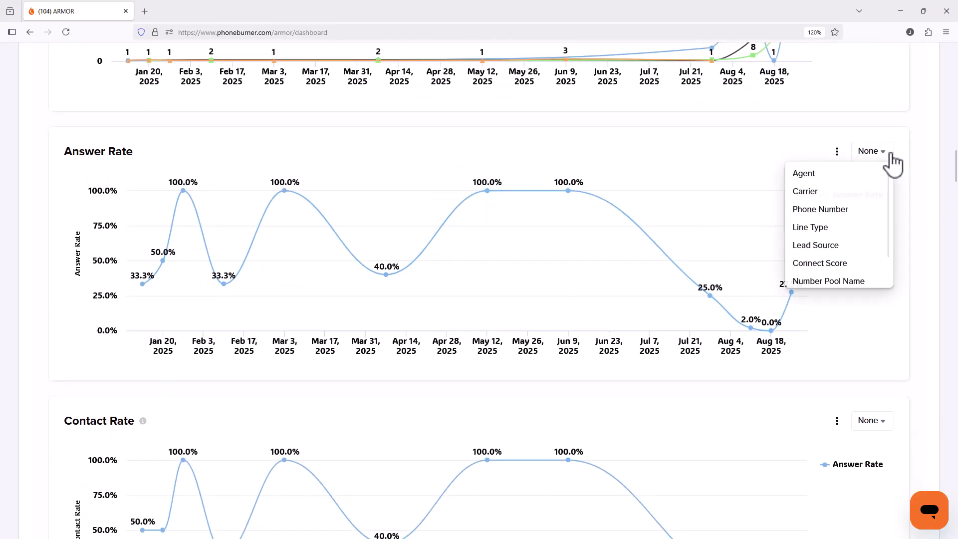
pyautogui.click(830, 264)
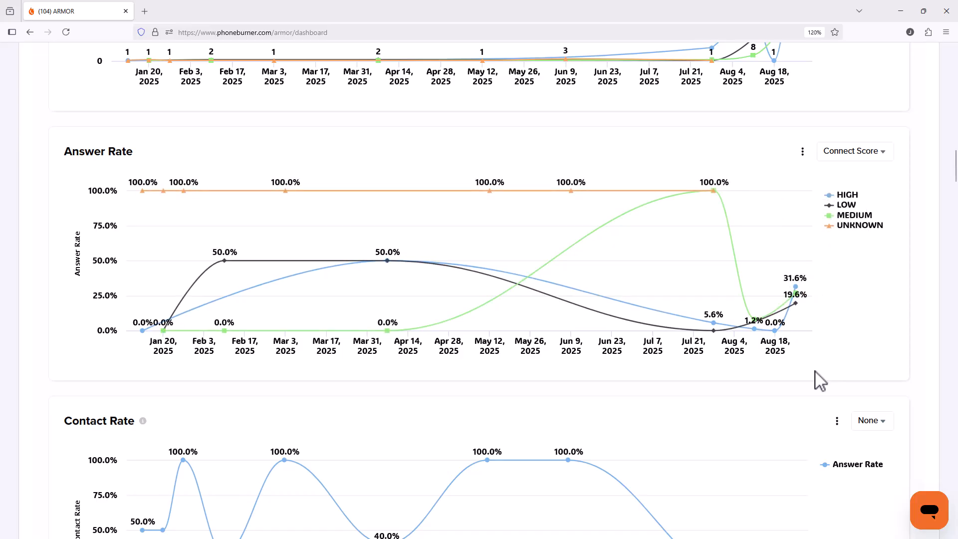
pyautogui.moveTo(806, 285)
# Break the Contact Rate chart down by Connect Score and compare its latest values for each score.
pyautogui.scroll(-5, 862, 332)
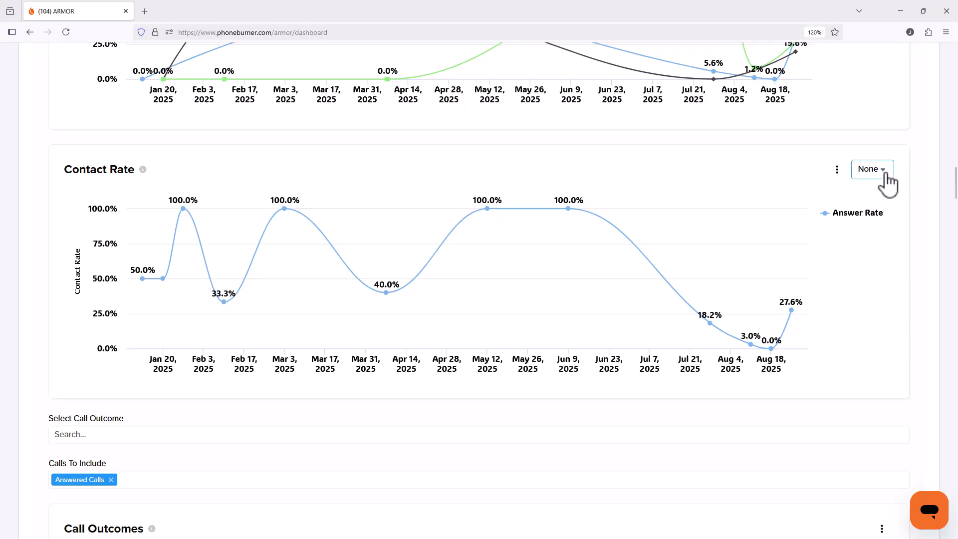
pyautogui.click(883, 174)
pyautogui.click(833, 283)
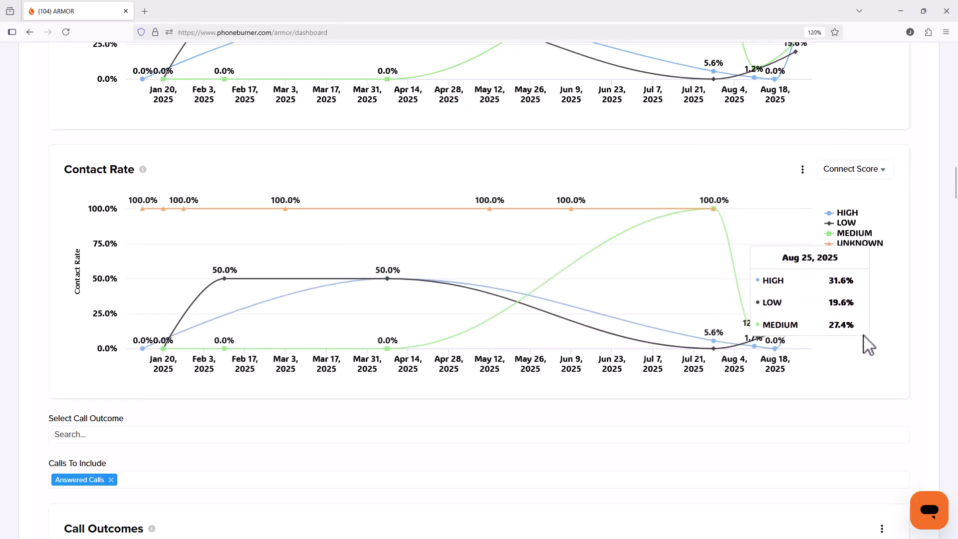
pyautogui.scroll(-4, 850, 374)
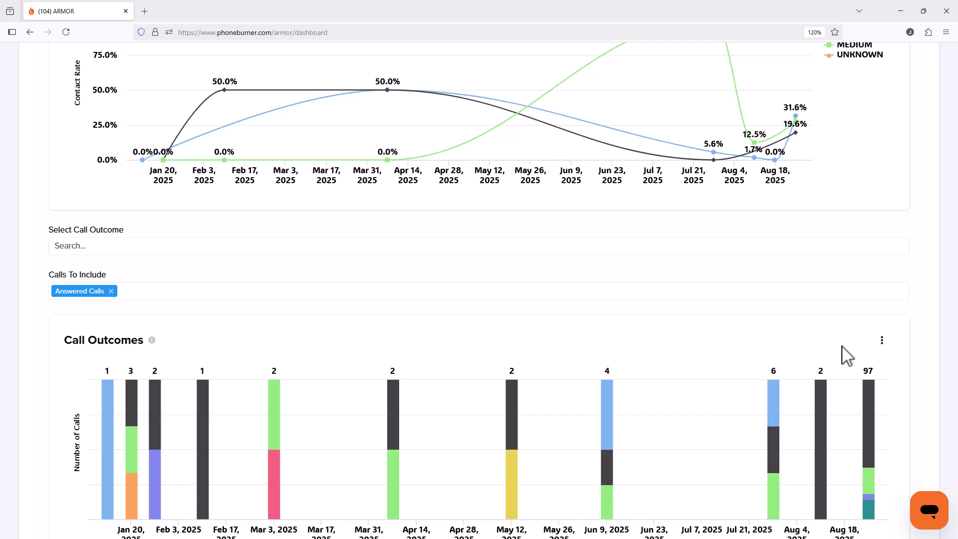
pyautogui.scroll(4, 815, 312)
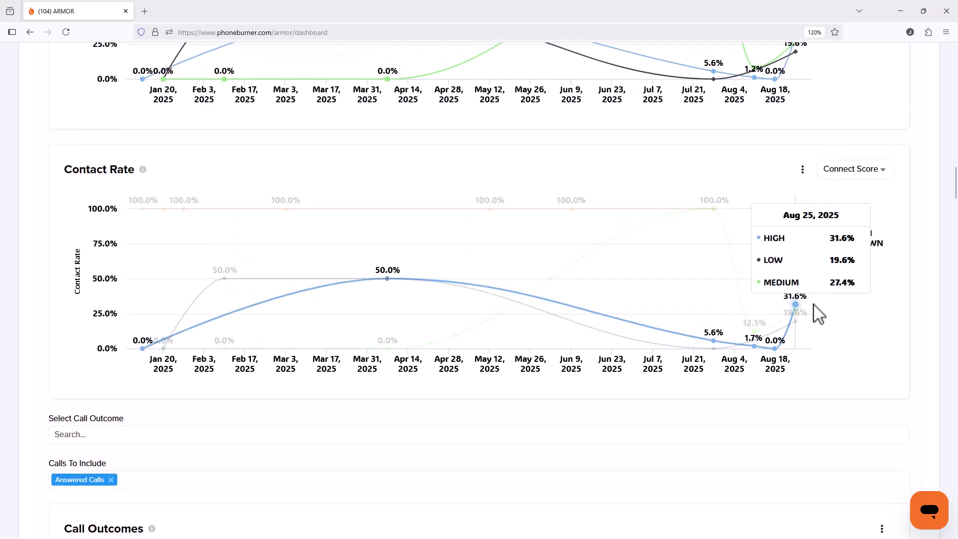